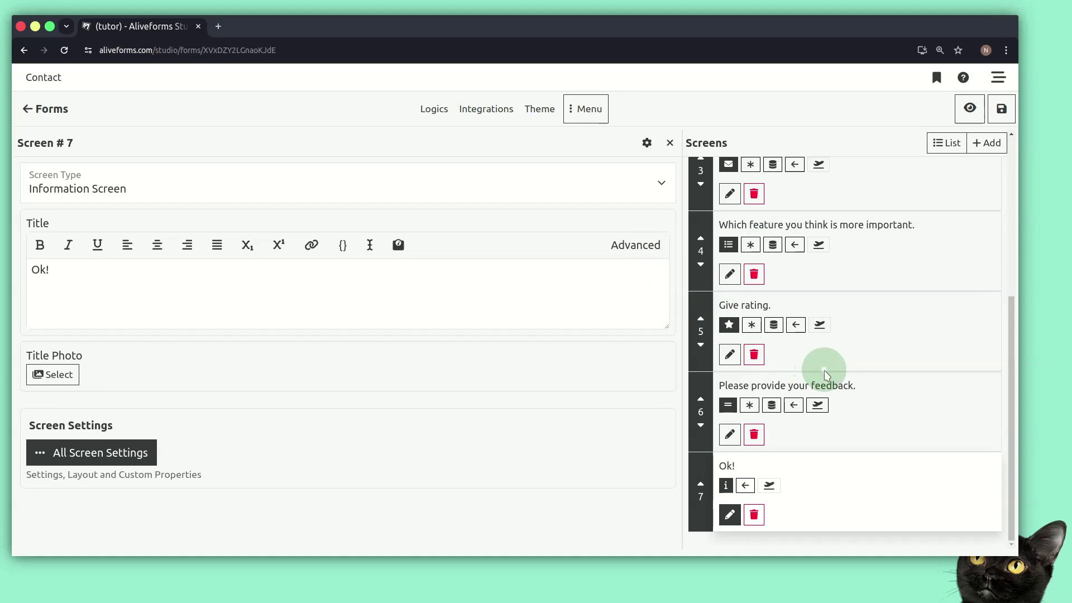
# Open the form's logic settings and select the existing logics RatingTutorial, mapinput and ytquestion
pyautogui.scroll(5, 825, 374)
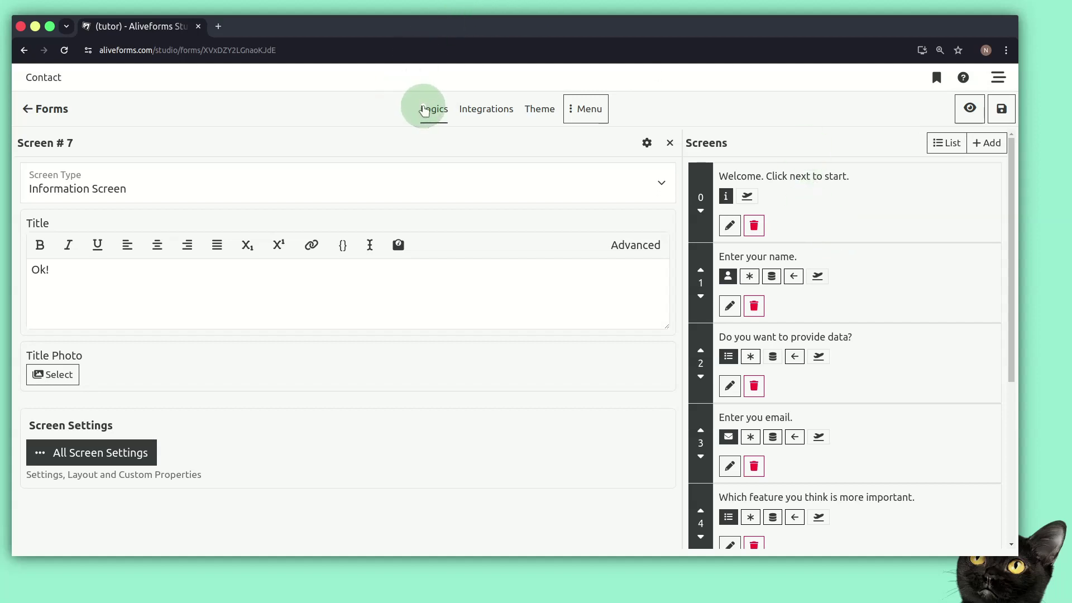
pyautogui.click(579, 109)
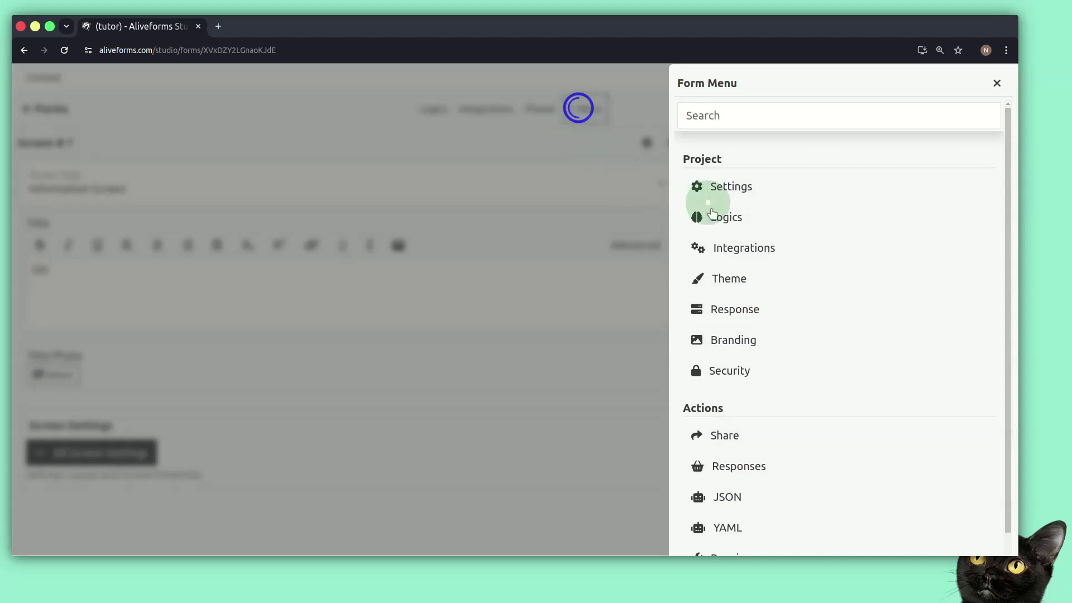
pyautogui.click(706, 215)
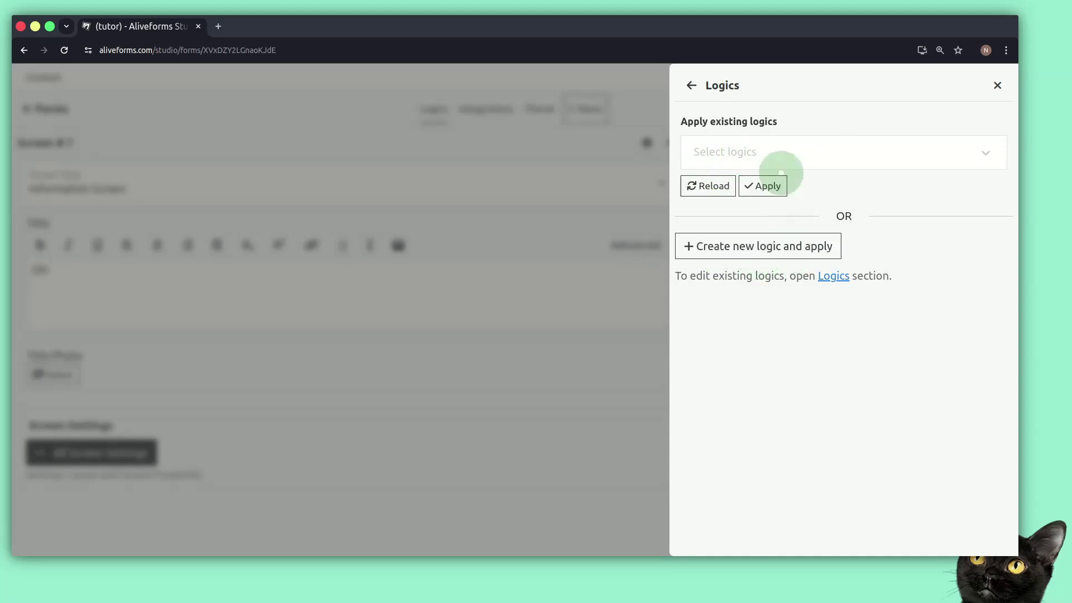
pyautogui.click(777, 160)
pyautogui.click(773, 179)
pyautogui.click(778, 206)
pyautogui.click(773, 219)
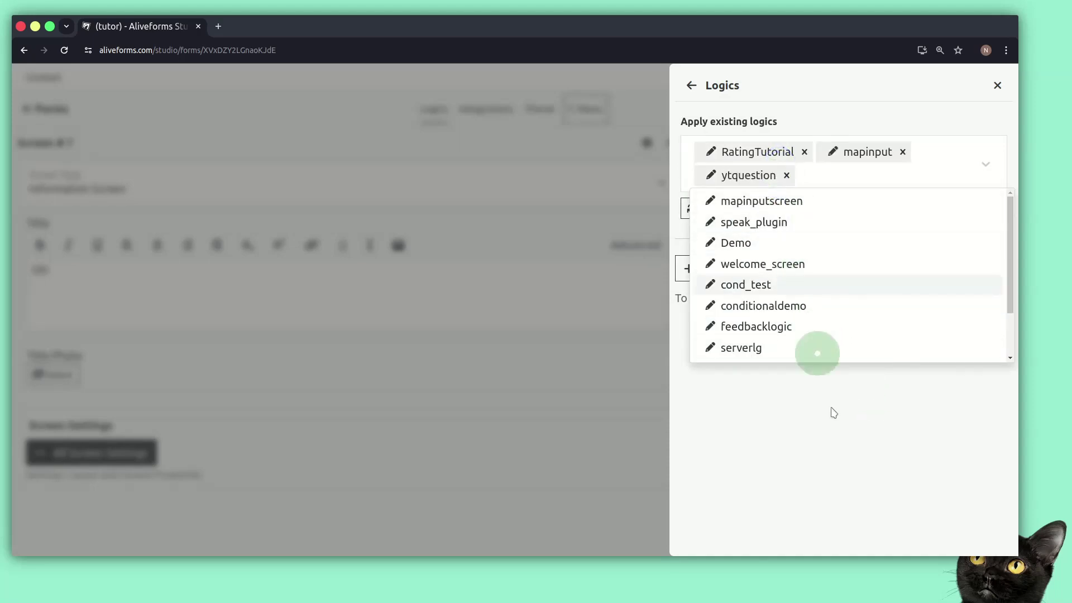
pyautogui.click(832, 407)
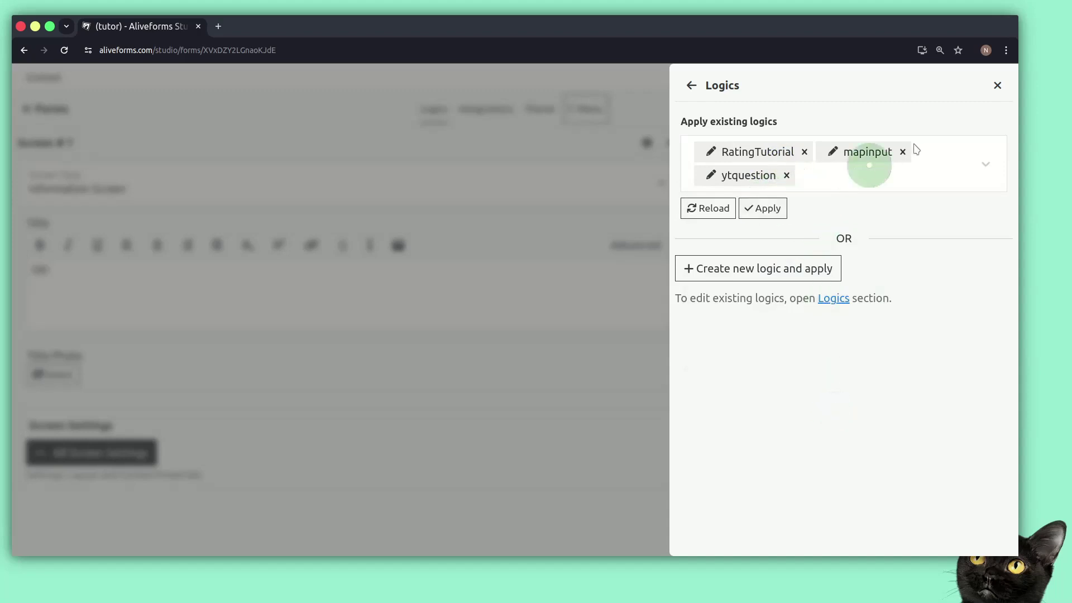
# Remove all three selected logics from the form and close the logic settings
pyautogui.click(903, 157)
pyautogui.click(902, 157)
pyautogui.click(804, 152)
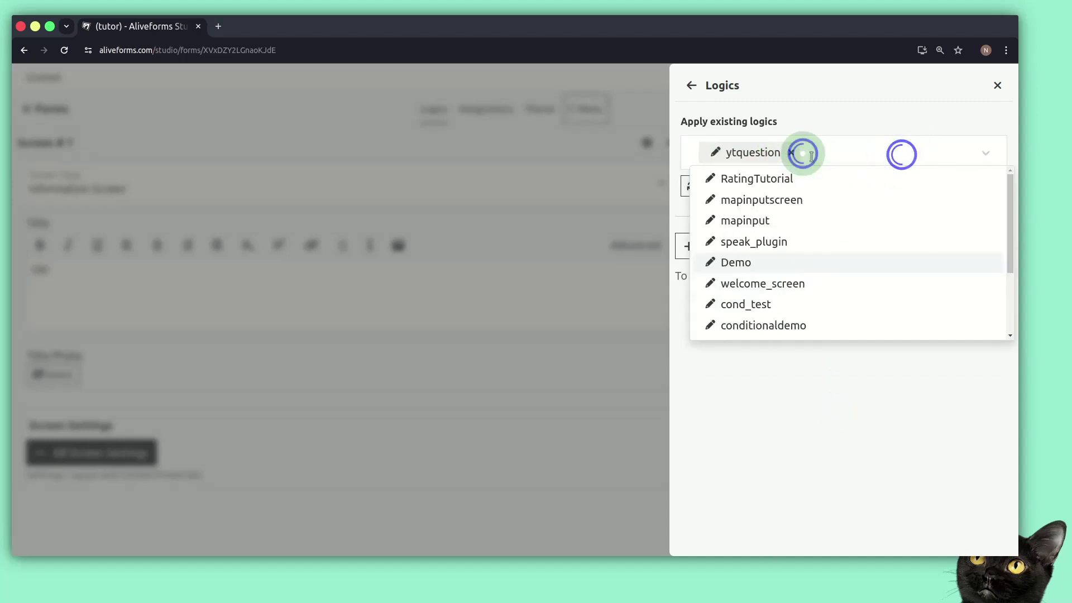
pyautogui.click(787, 152)
pyautogui.click(849, 373)
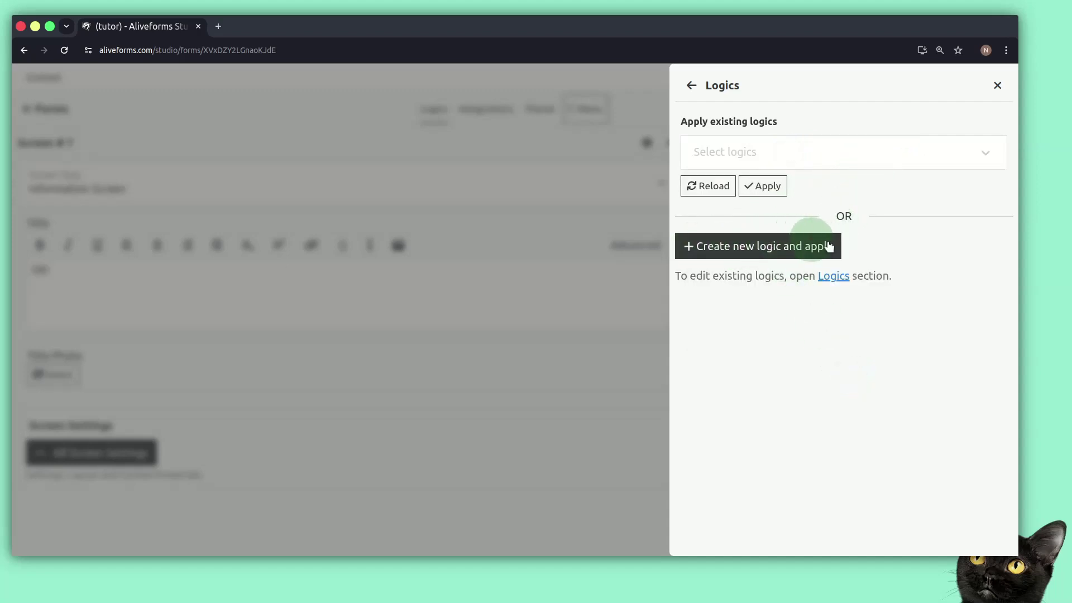
pyautogui.click(999, 88)
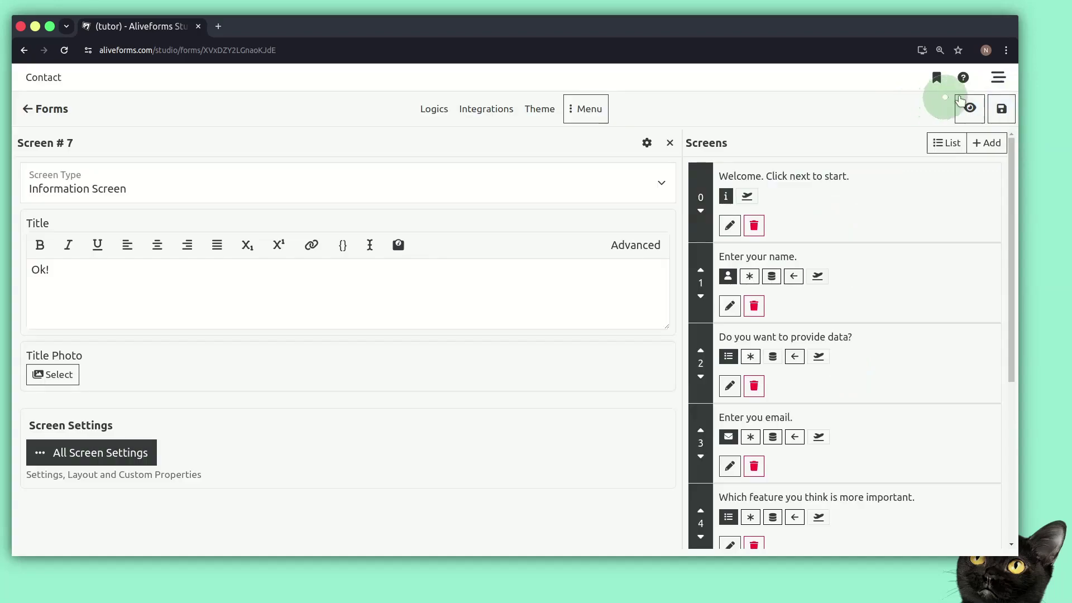
# Create a new local logic named T1
pyautogui.click(996, 81)
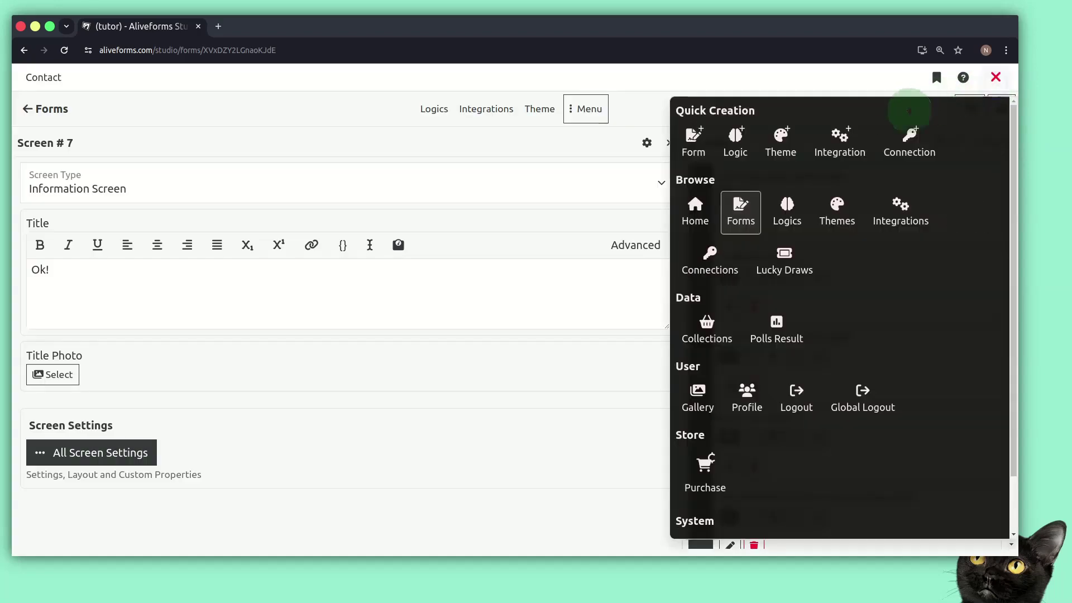
pyautogui.click(731, 144)
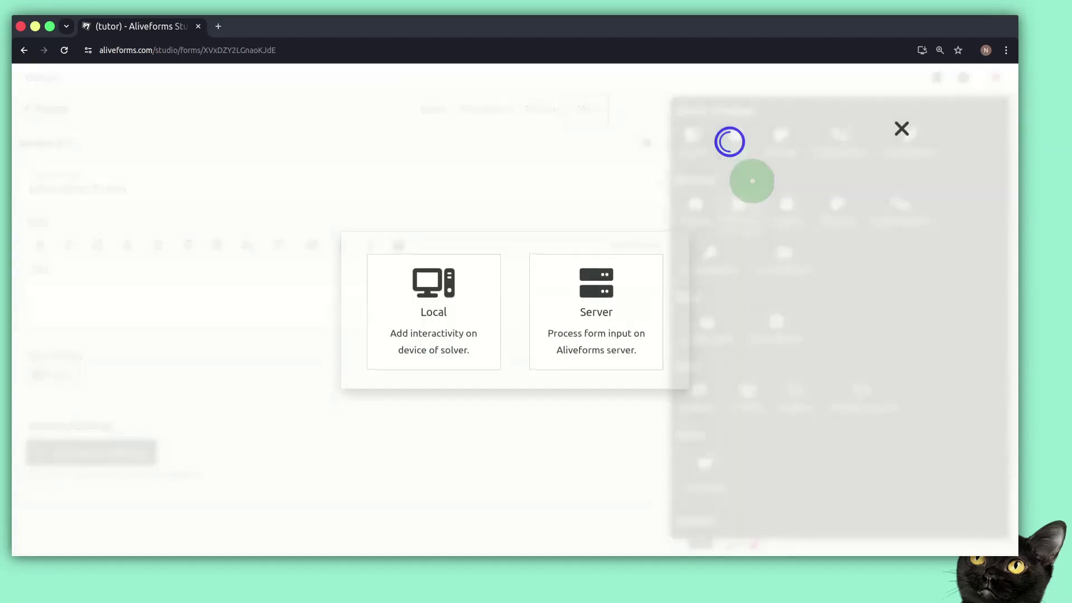
pyautogui.click(426, 296)
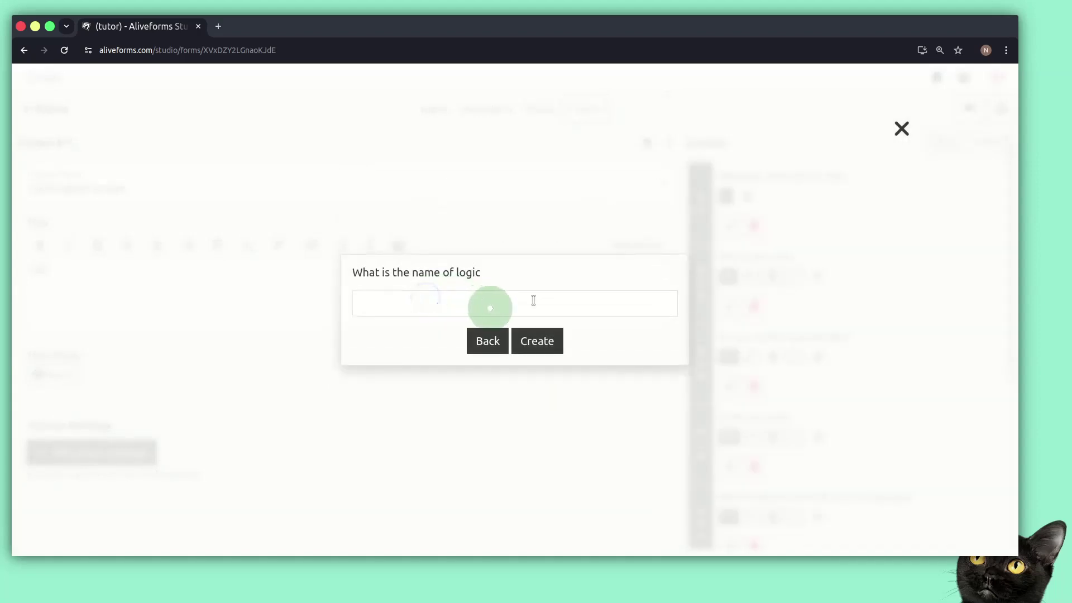
pyautogui.click(478, 348)
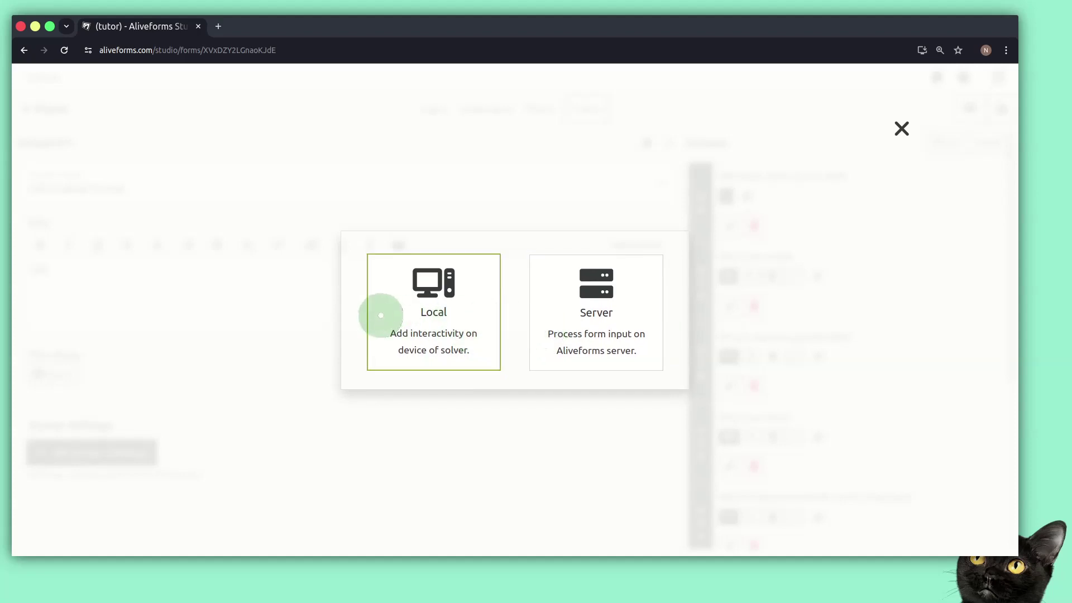
pyautogui.click(408, 317)
pyautogui.click(438, 305)
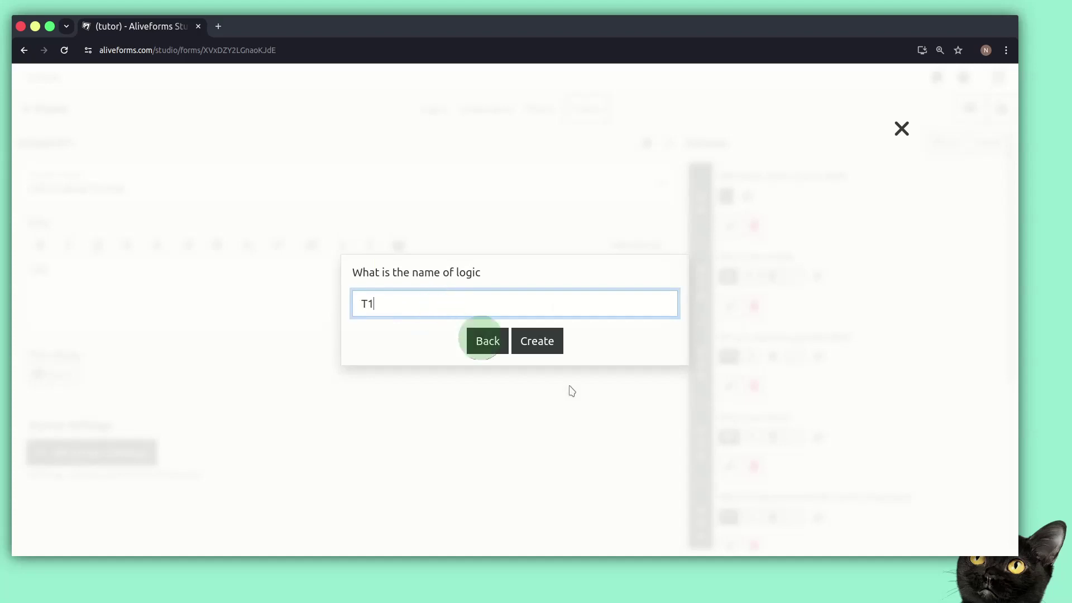
pyautogui.click(548, 344)
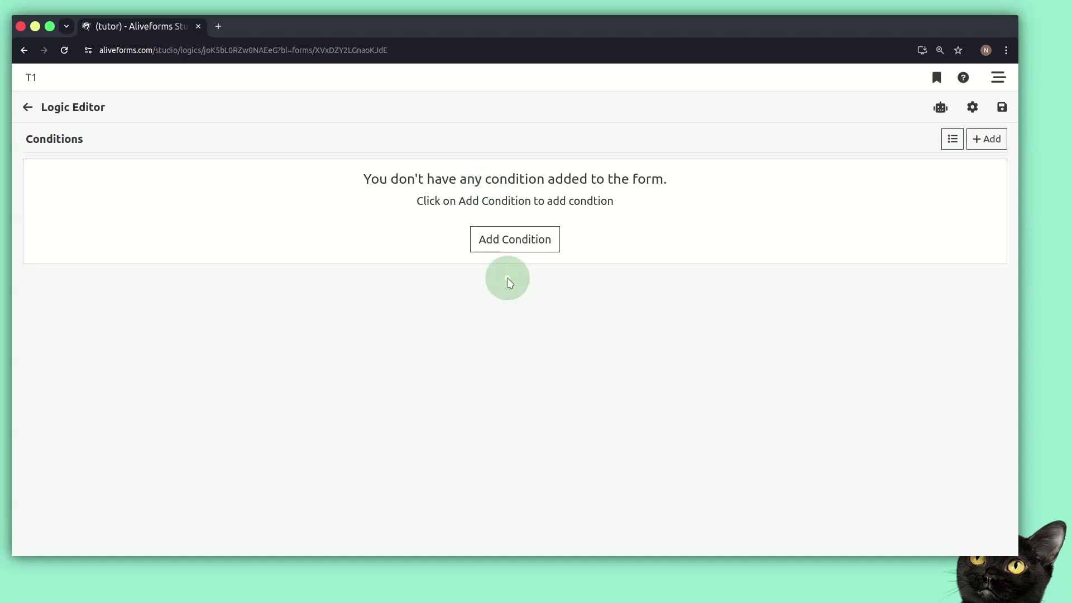
# Add a condition to the logic and base it on "Input of screen"
pyautogui.click(511, 240)
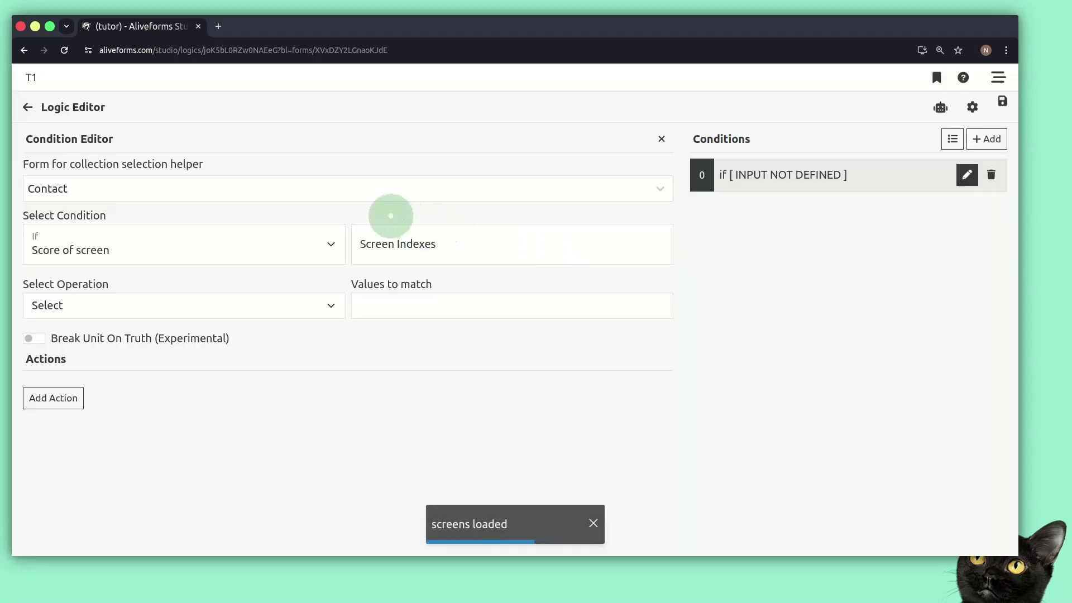
pyautogui.click(356, 202)
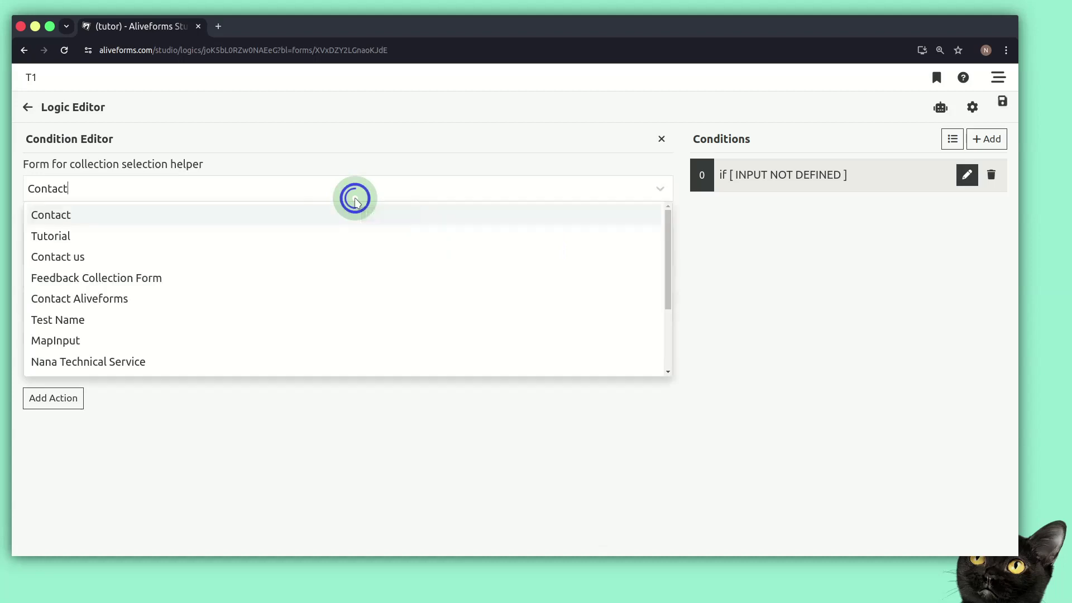
pyautogui.click(354, 200)
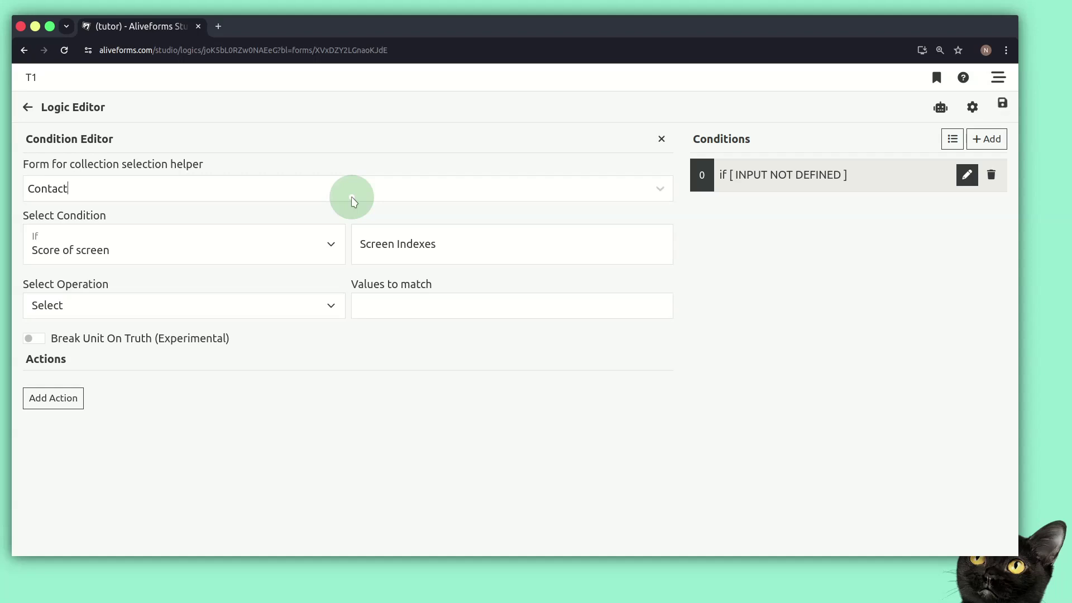
pyautogui.click(246, 261)
pyautogui.click(184, 272)
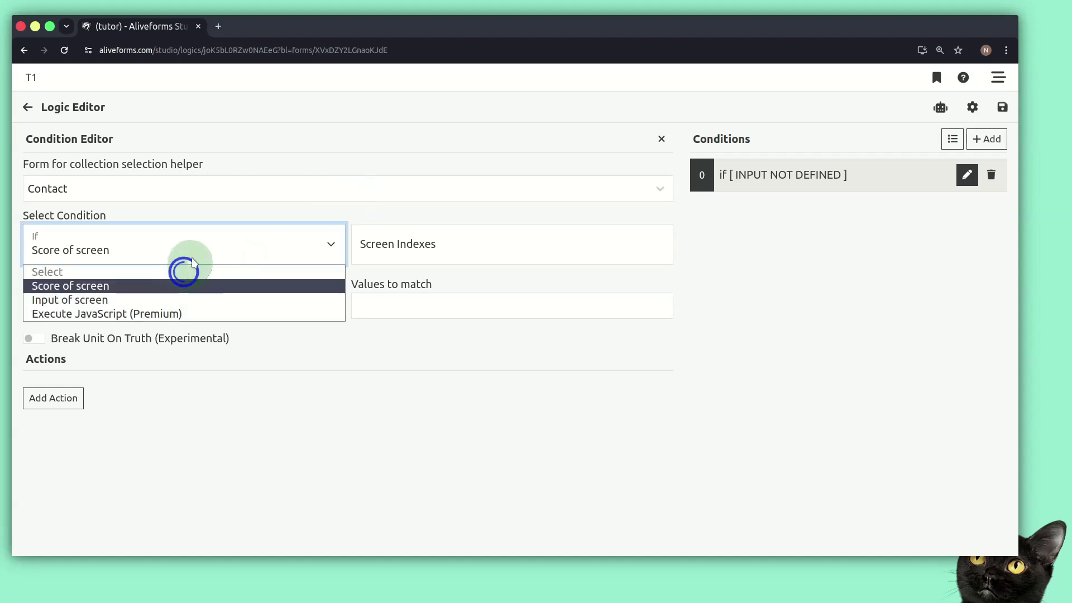
pyautogui.click(192, 259)
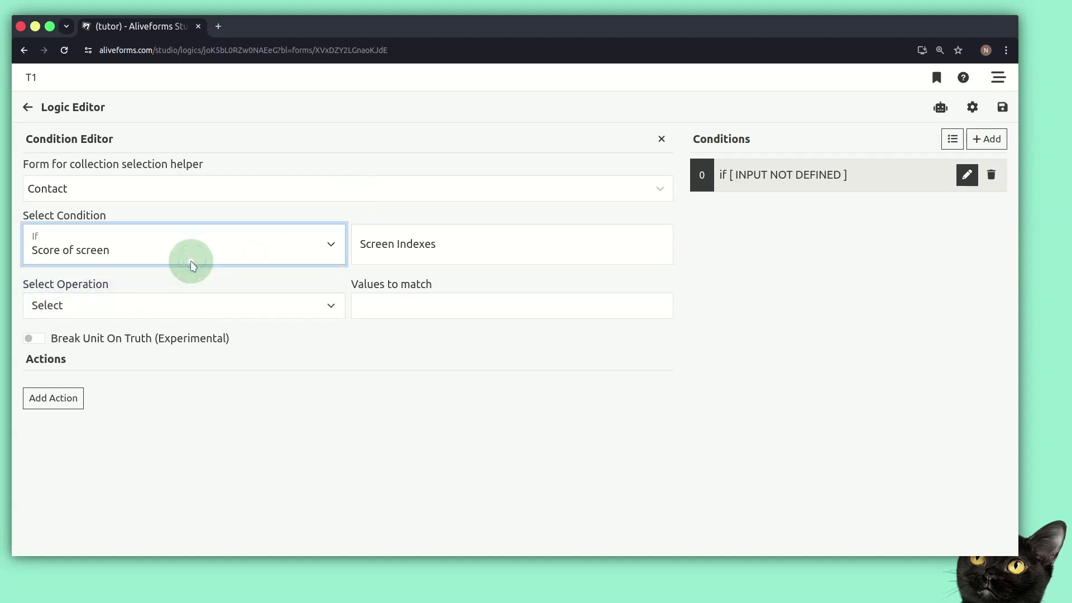
pyautogui.click(191, 262)
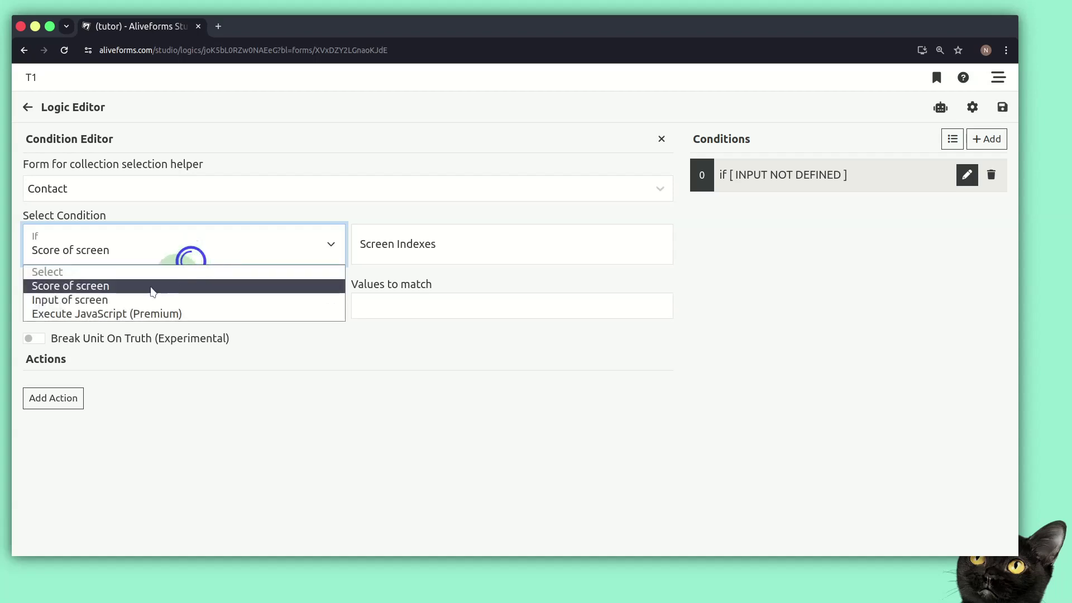
pyautogui.click(139, 304)
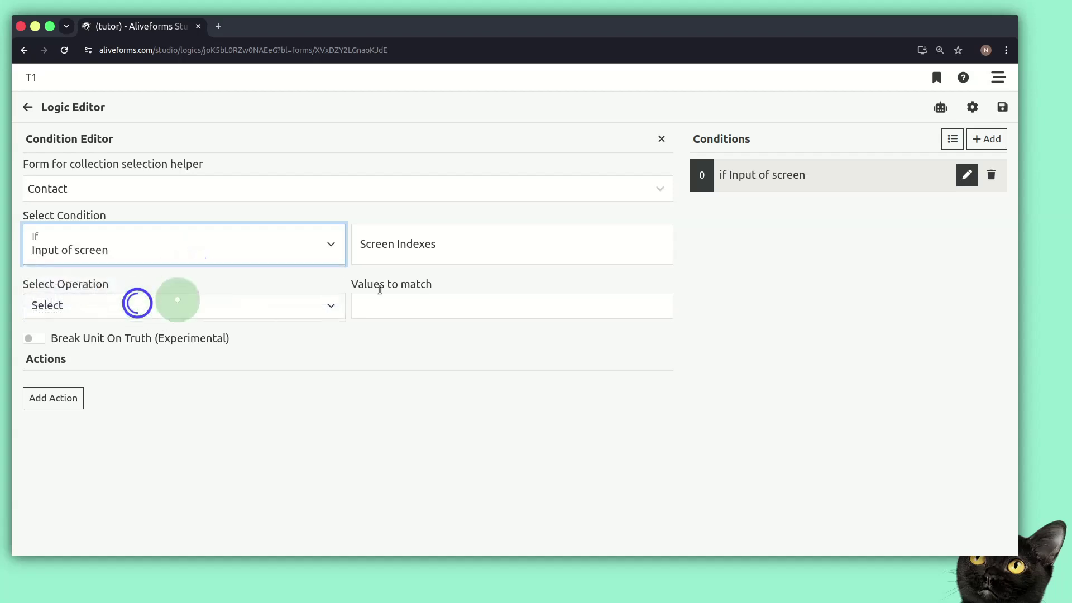
# Set the condition's screen index to 5, the "Give rating." screen
pyautogui.click(478, 256)
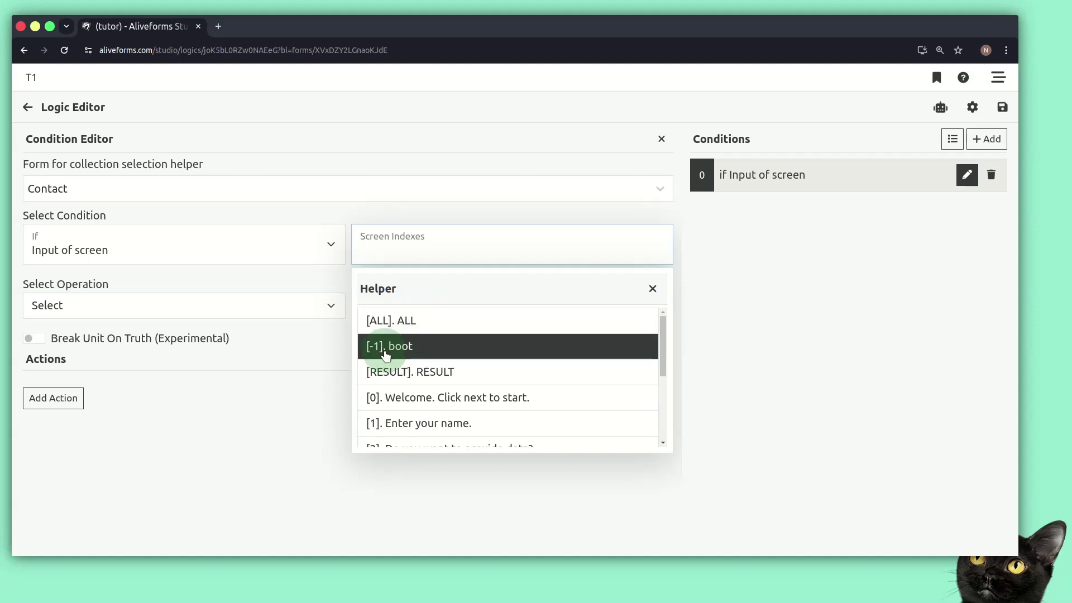
pyautogui.scroll(-1, 384, 355)
pyautogui.scroll(1, 391, 356)
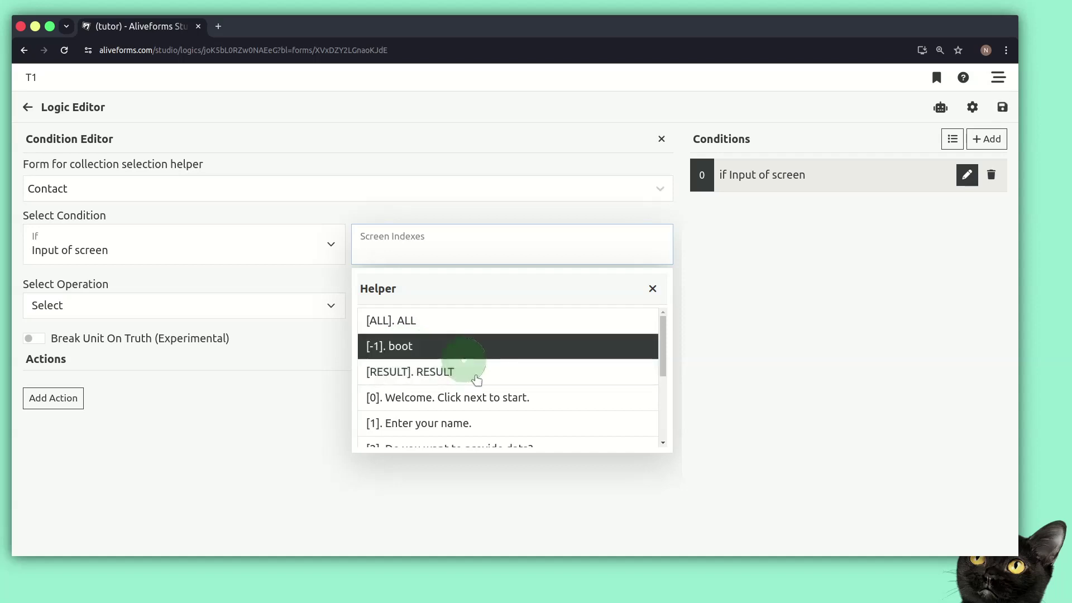
pyautogui.scroll(-3, 479, 380)
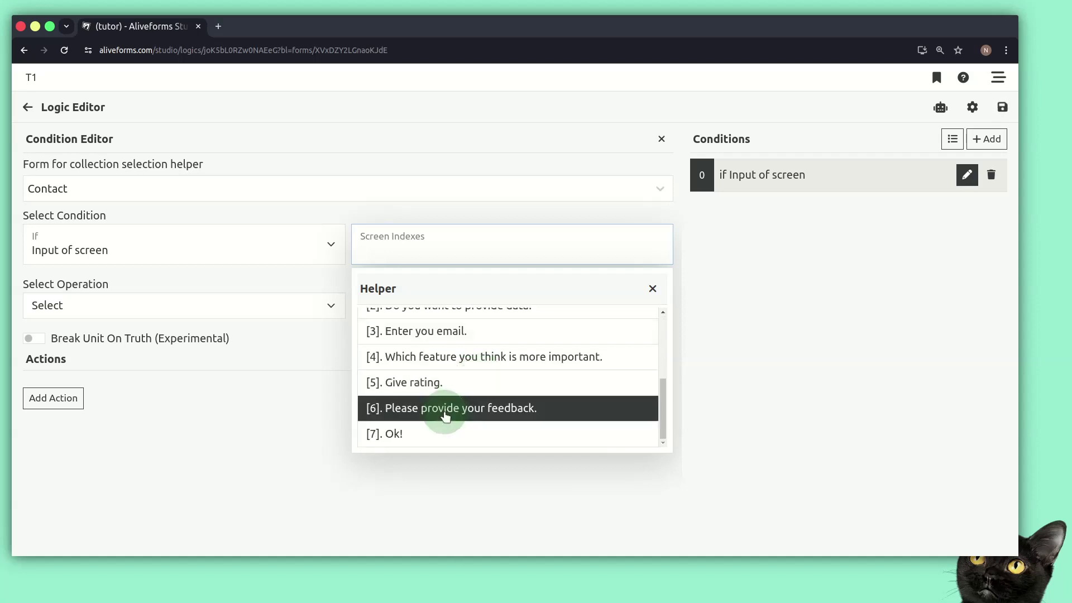
pyautogui.scroll(3, 445, 414)
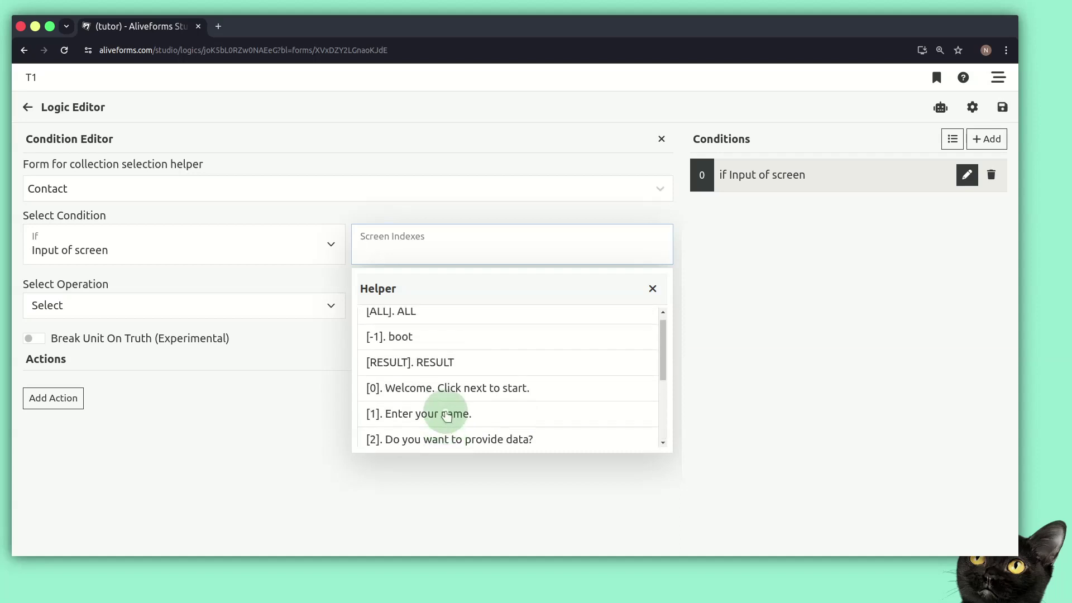
pyautogui.scroll(-3, 448, 414)
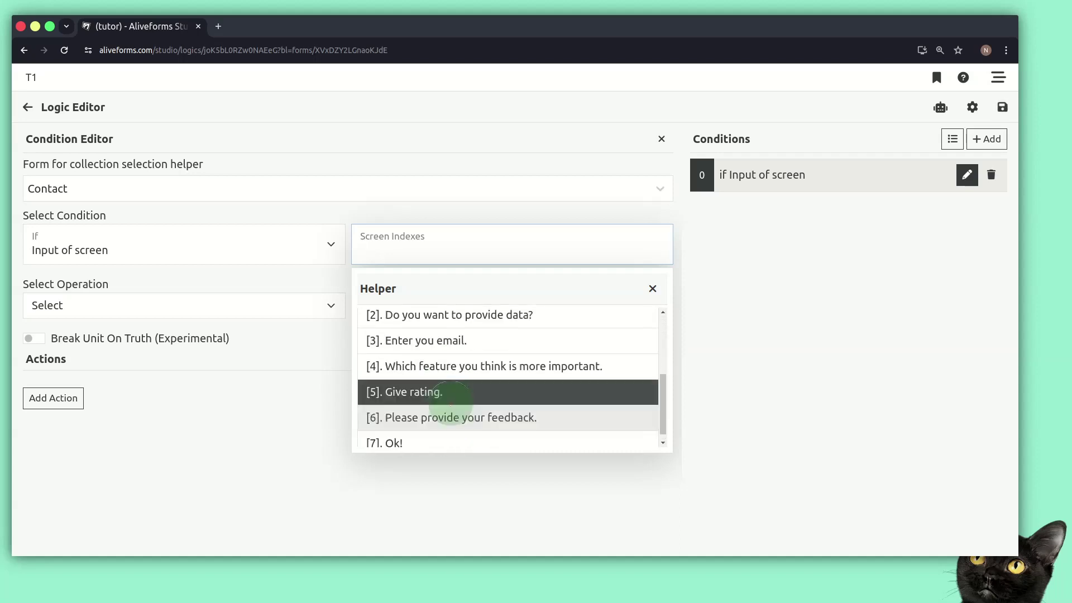
pyautogui.click(434, 393)
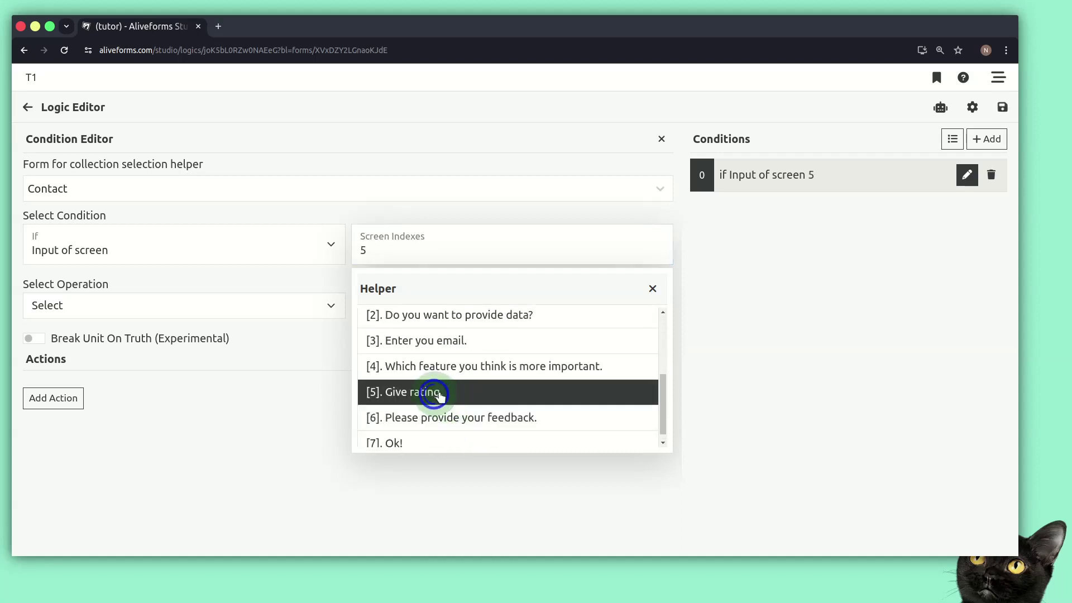
pyautogui.click(652, 288)
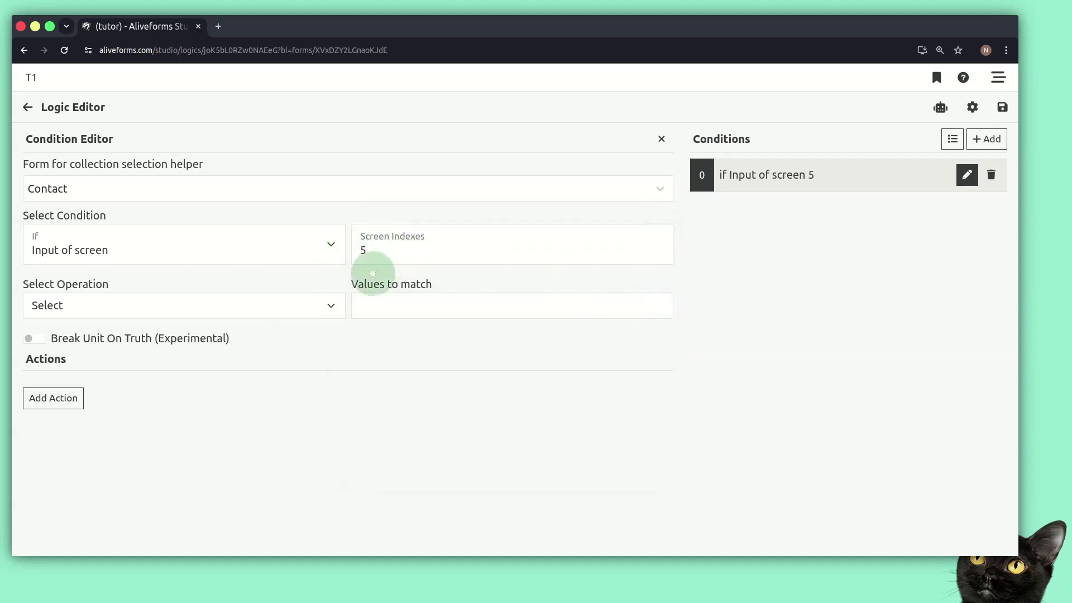
# Set the condition's operation to Less Than with 4 as the value to match
pyautogui.click(201, 307)
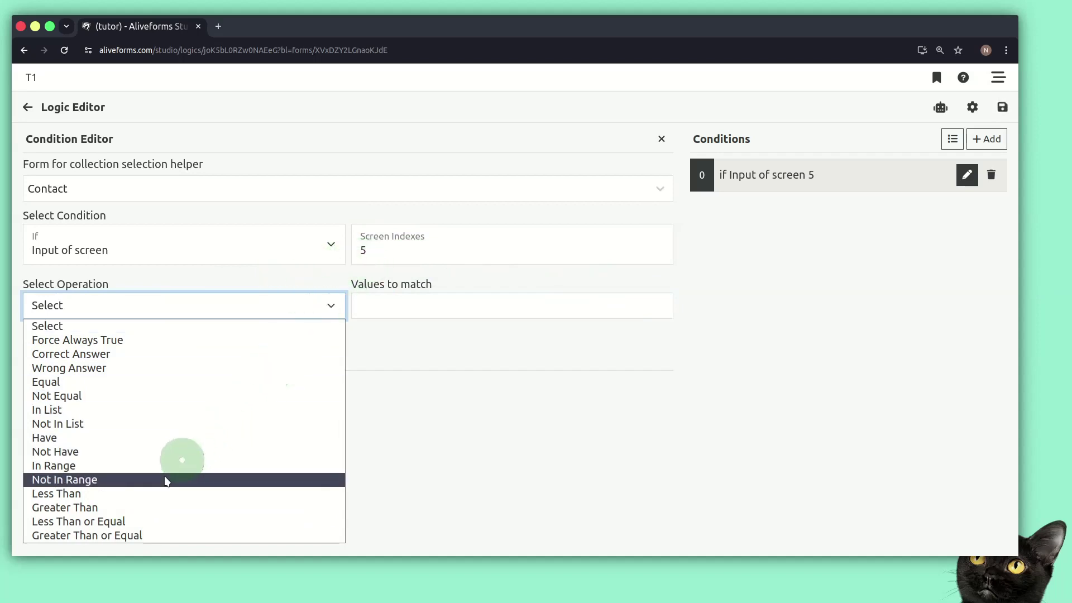
pyautogui.click(144, 494)
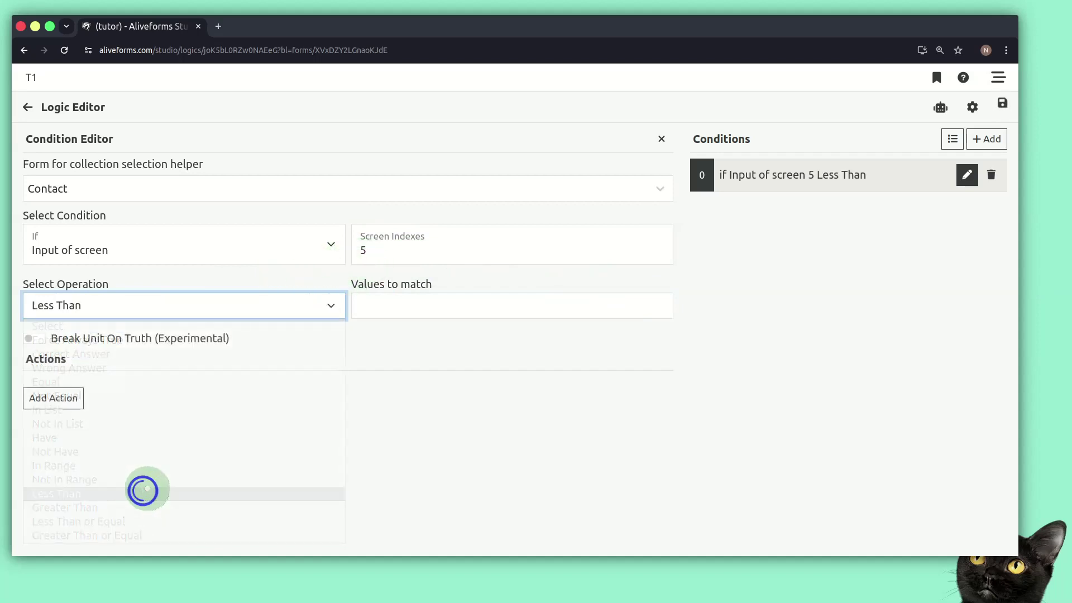
pyautogui.click(382, 309)
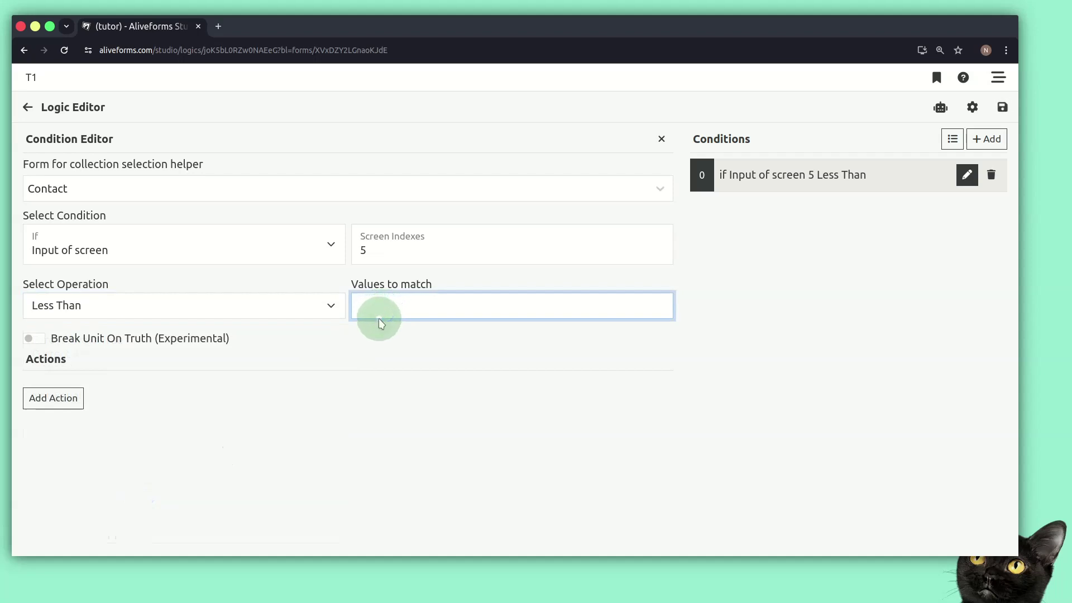
pyautogui.write('4')
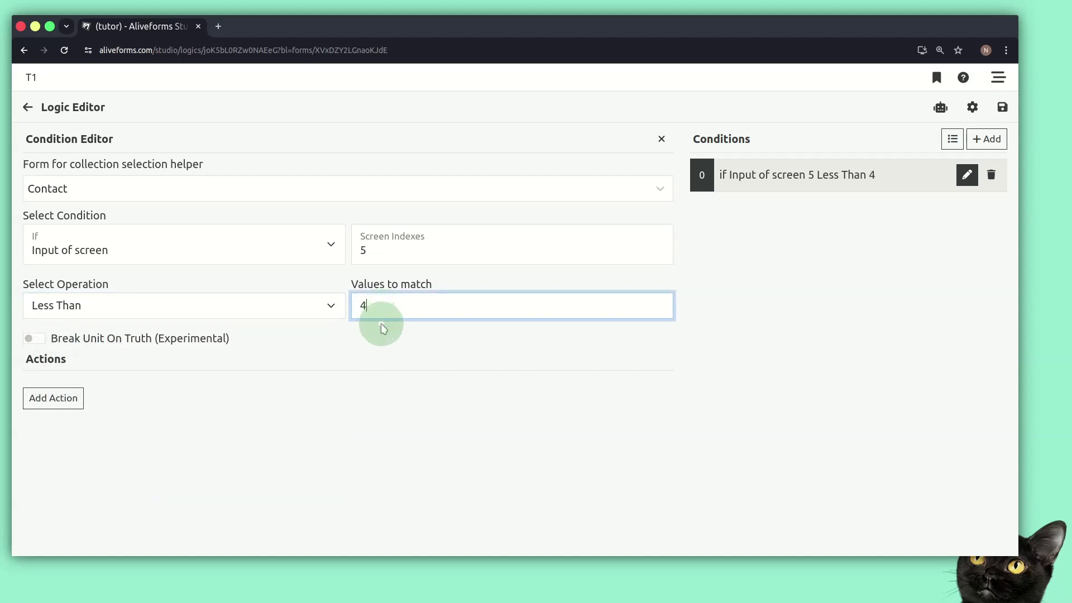
# Add an Alert action to the condition with the message "We will improve."
pyautogui.click(39, 397)
pyautogui.click(305, 410)
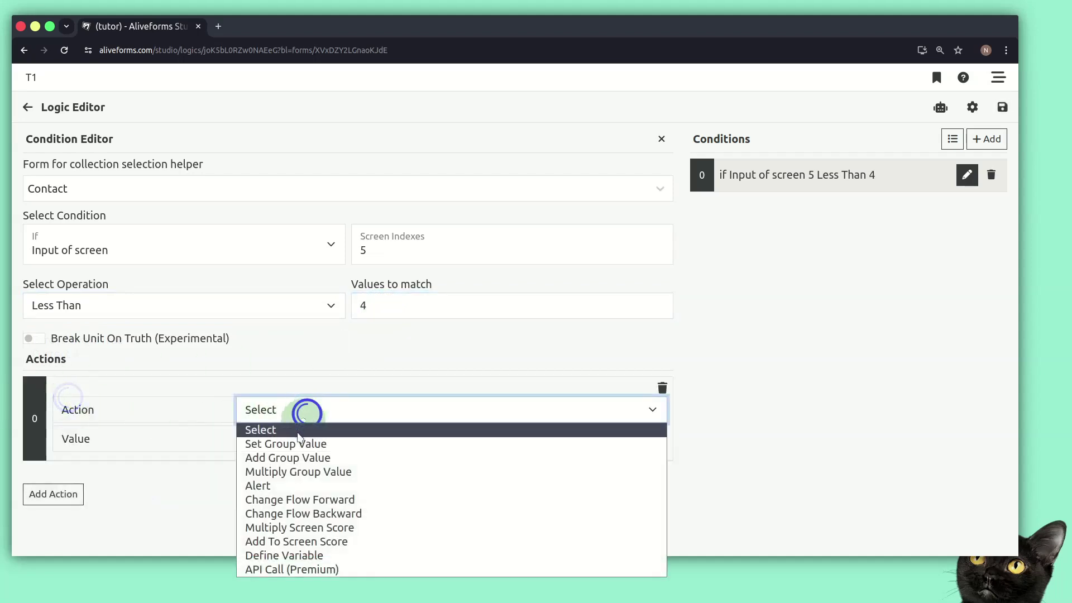
pyautogui.click(285, 486)
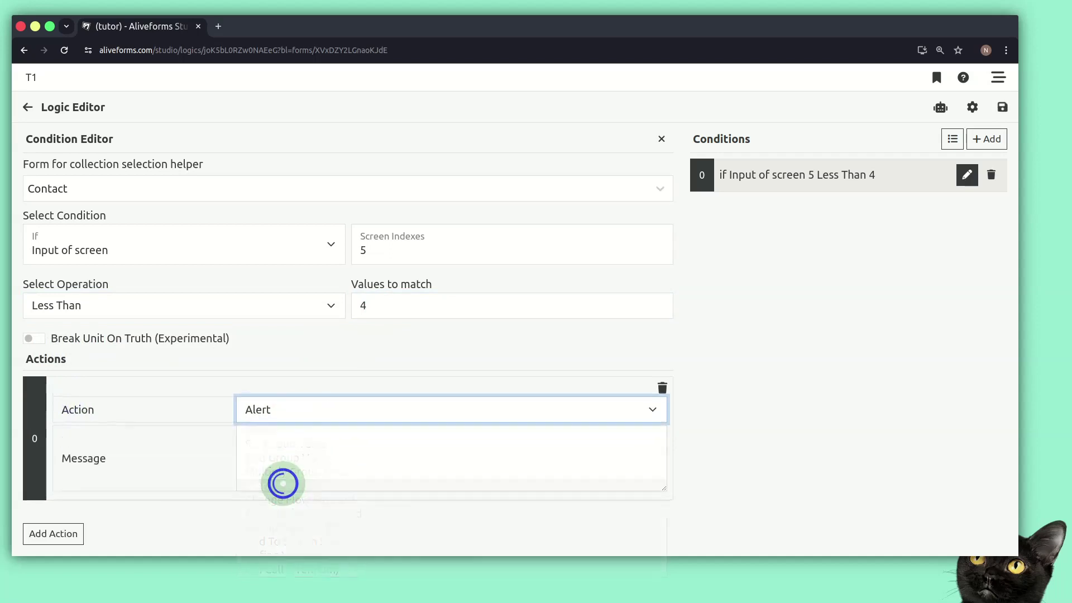
pyautogui.click(309, 452)
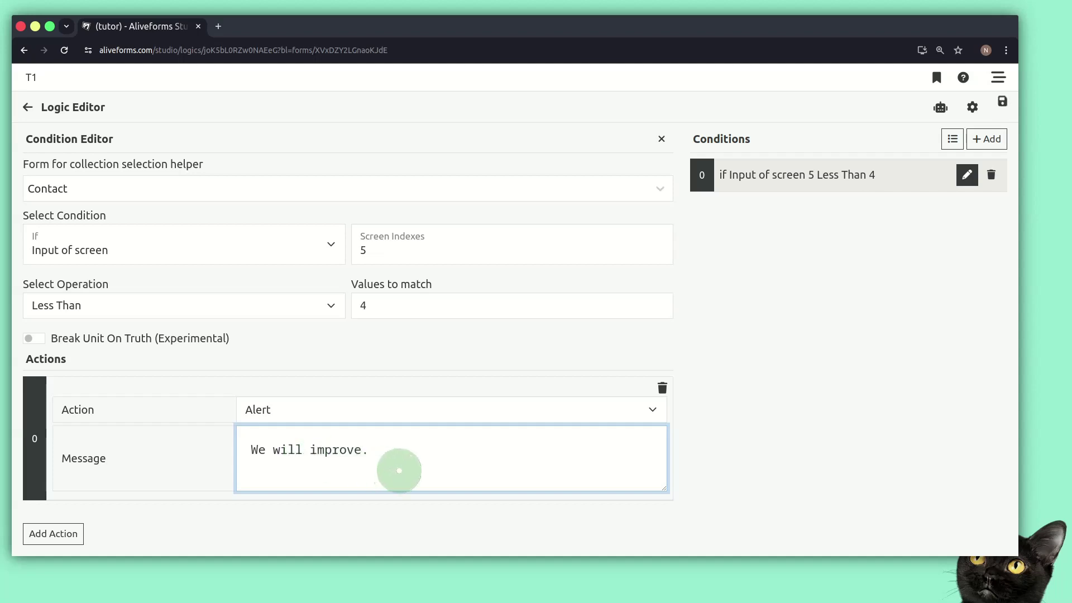
pyautogui.click(711, 333)
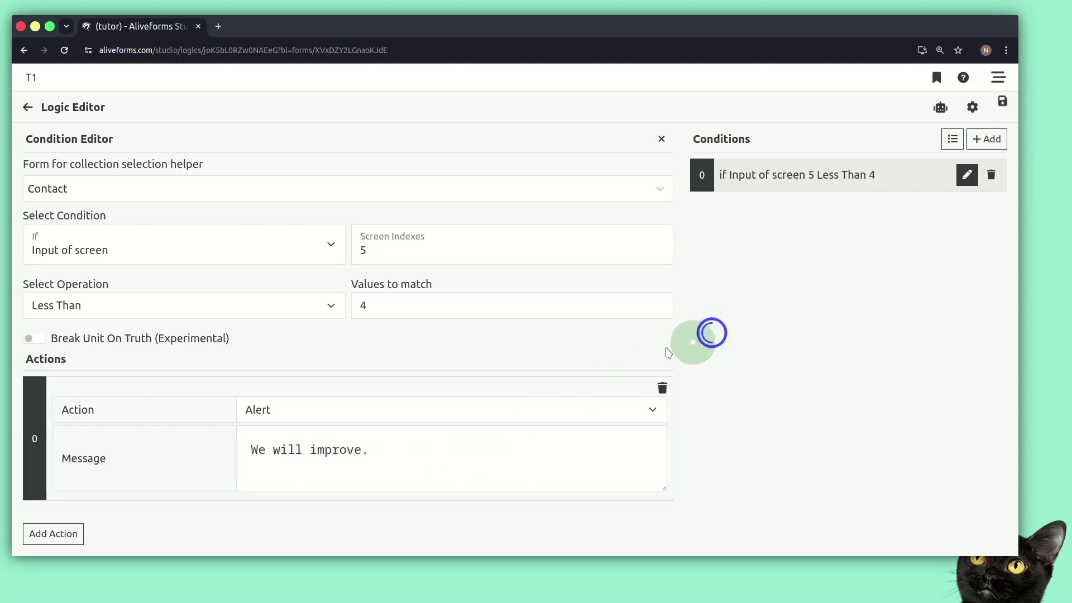
pyautogui.click(629, 404)
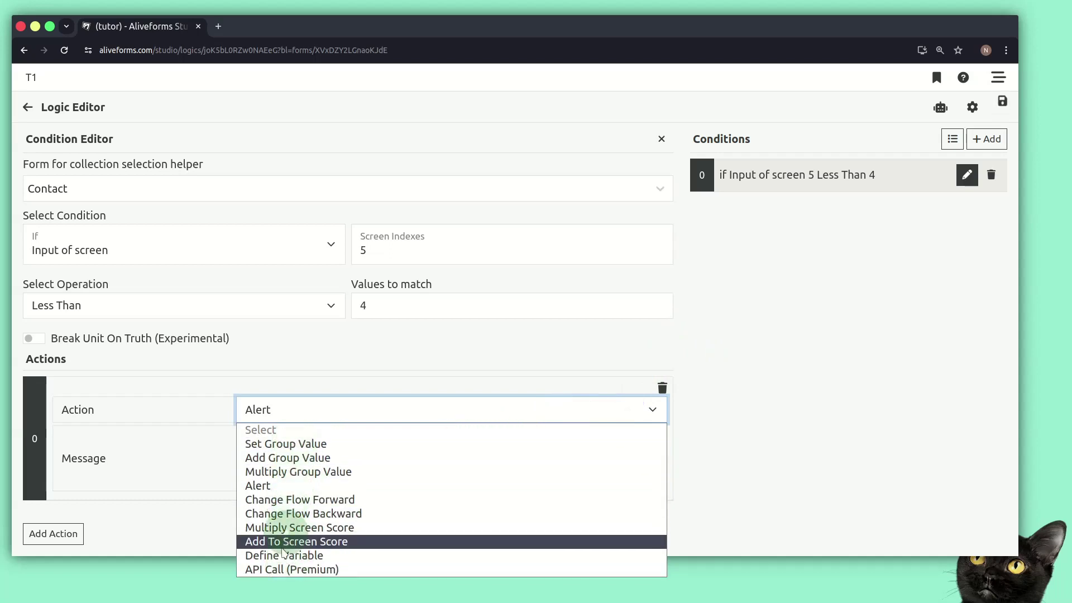
pyautogui.click(200, 508)
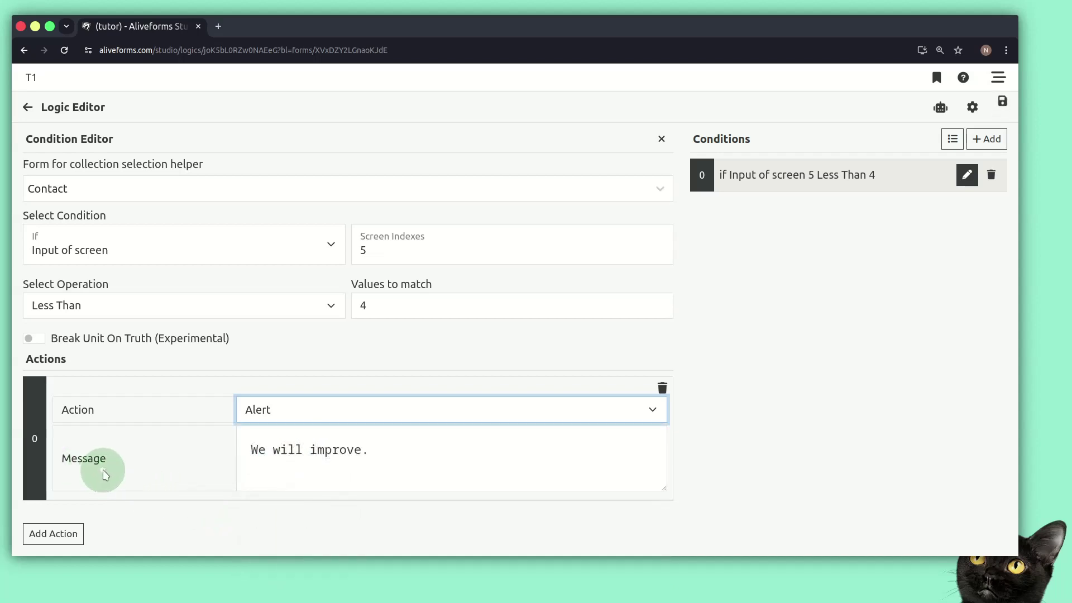
pyautogui.click(974, 349)
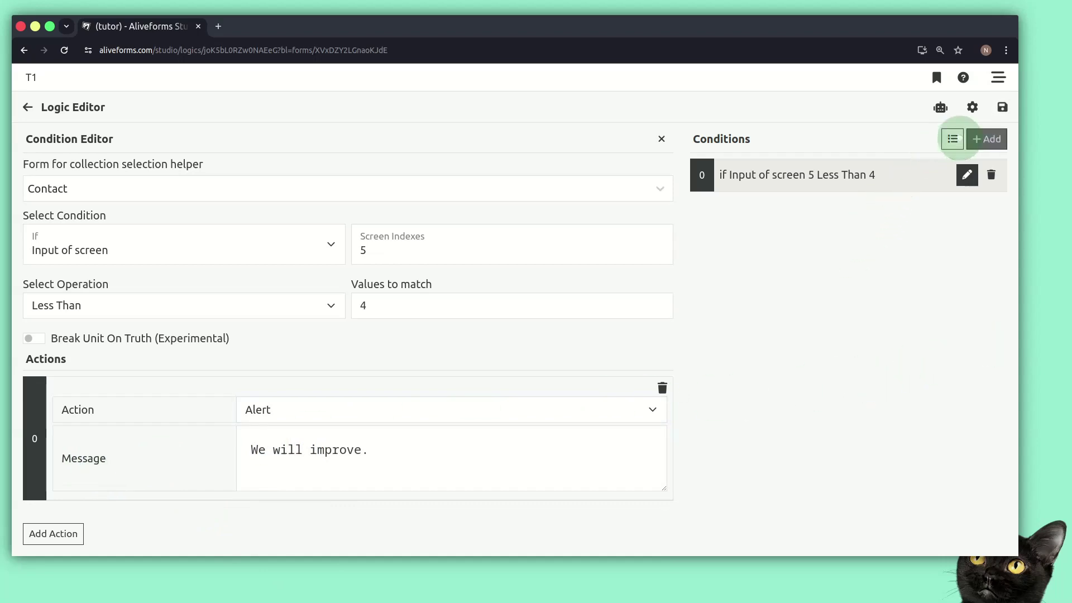
# Add a second condition to the T1 logic and base it on "Input of screen"
pyautogui.click(980, 140)
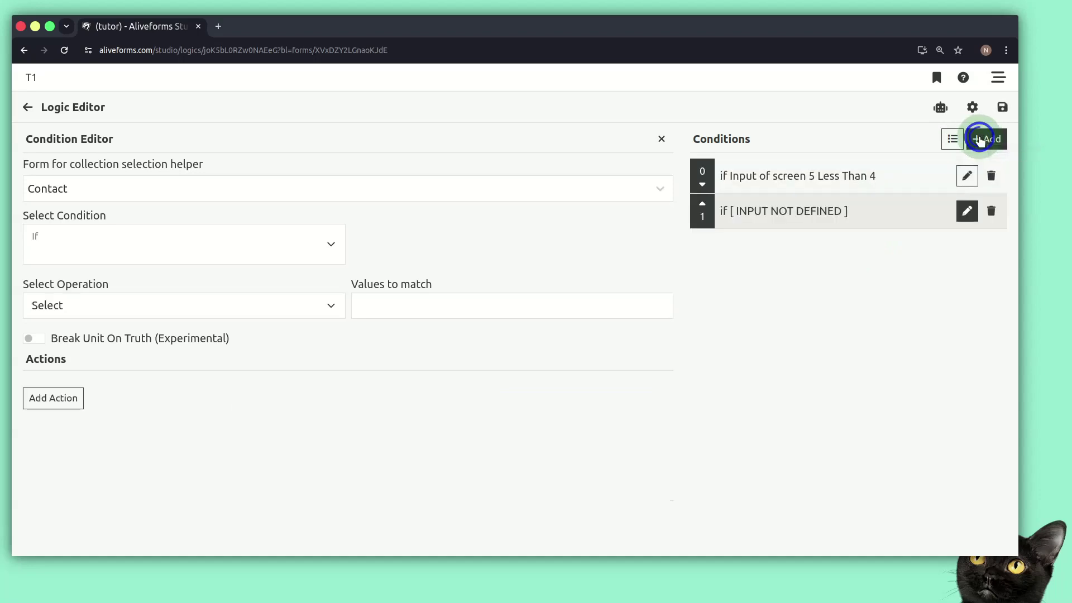
pyautogui.click(207, 241)
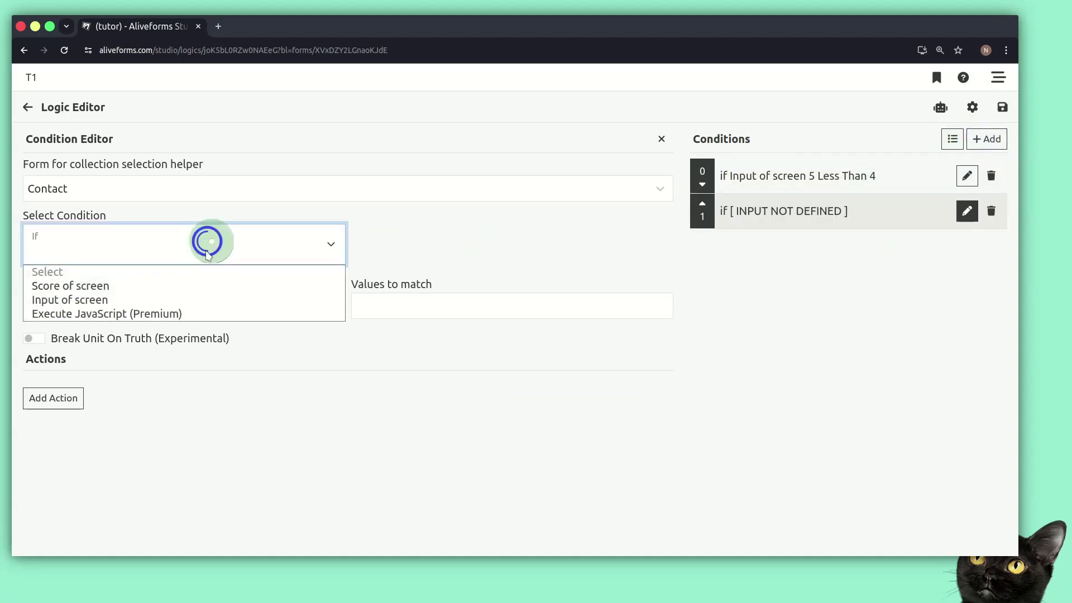
pyautogui.click(99, 300)
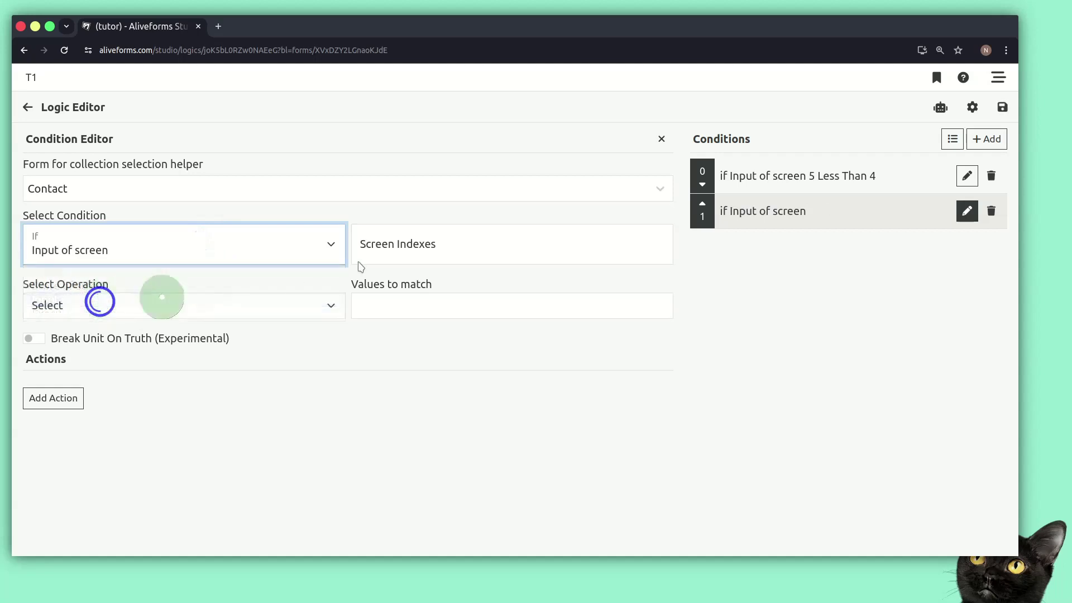
# Set the second condition's screen index to 5, the "Give rating." screen
pyautogui.click(428, 235)
pyautogui.scroll(-3, 469, 413)
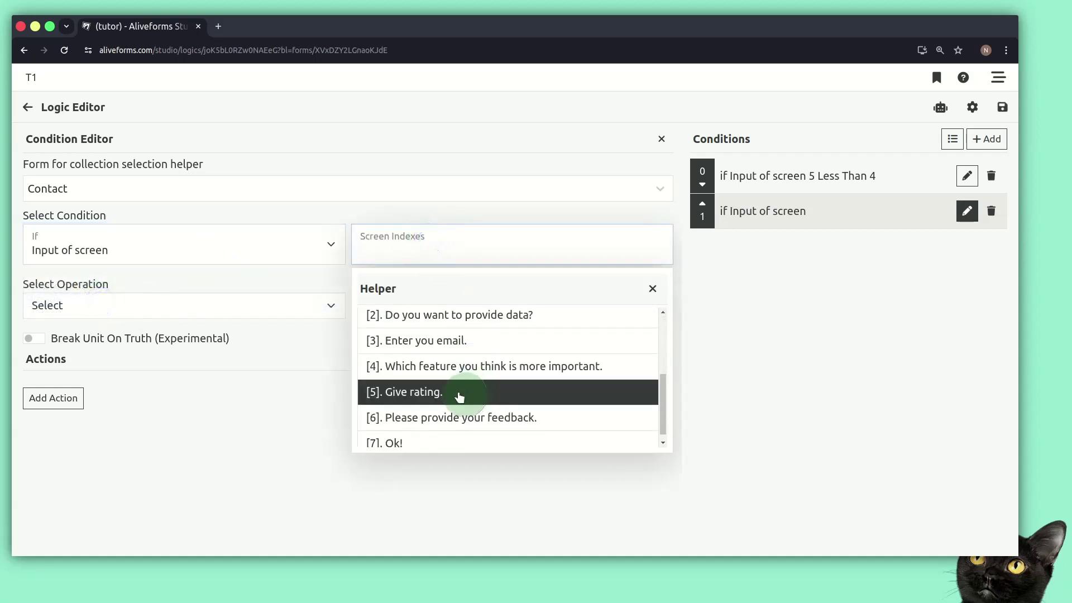
pyautogui.click(455, 371)
pyautogui.click(446, 392)
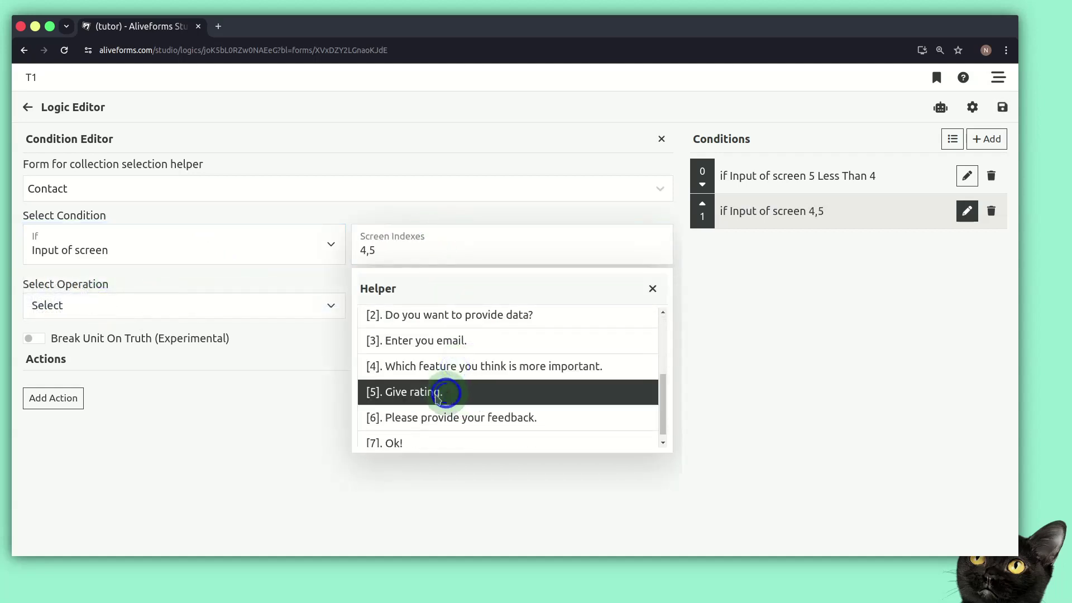
pyautogui.click(369, 250)
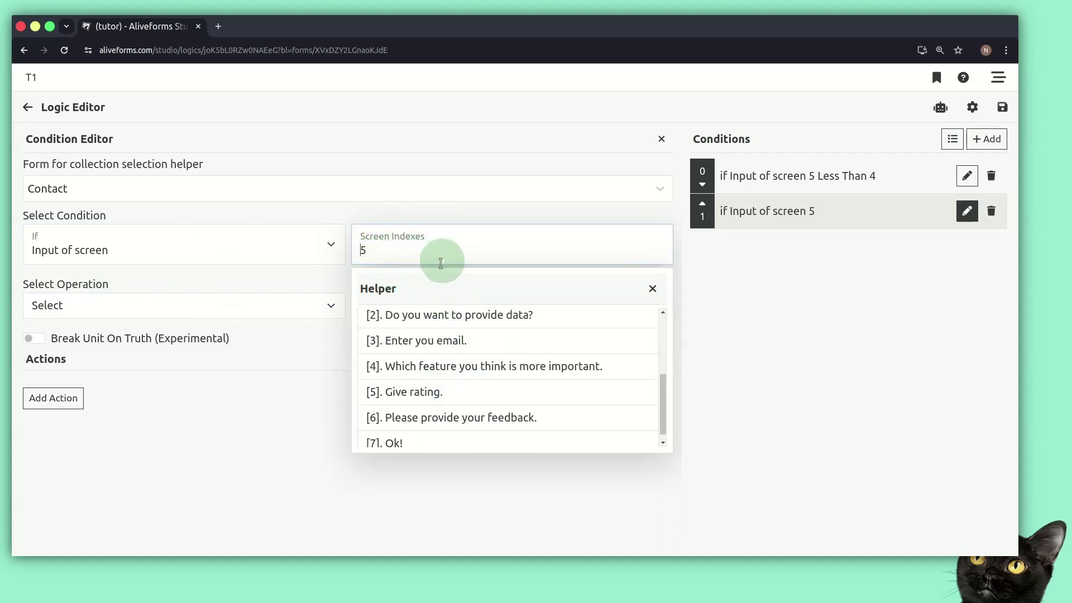
pyautogui.click(649, 291)
pyautogui.click(523, 244)
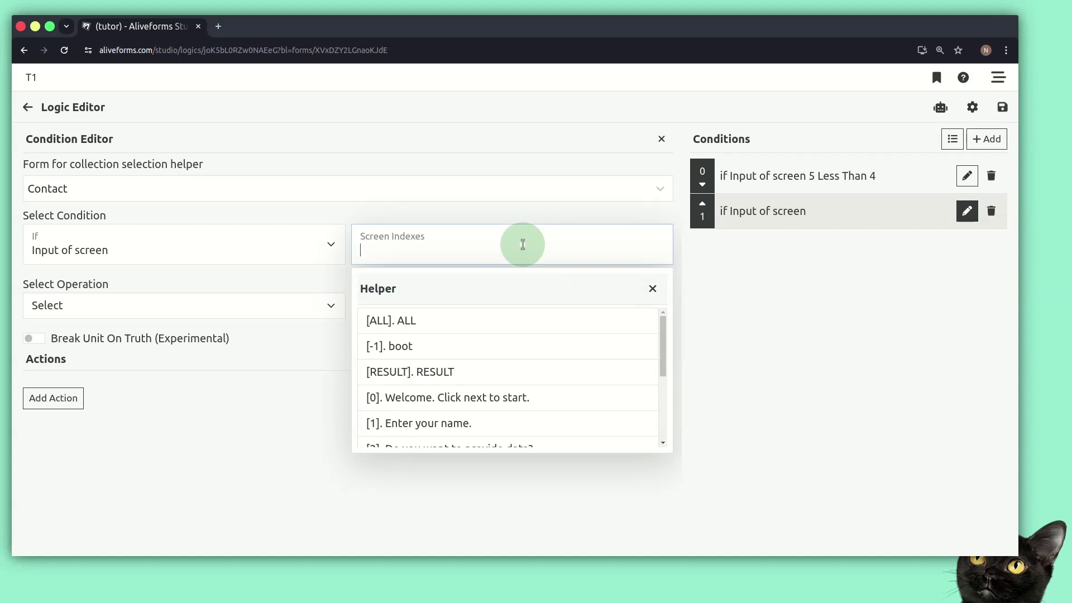
pyautogui.click(652, 288)
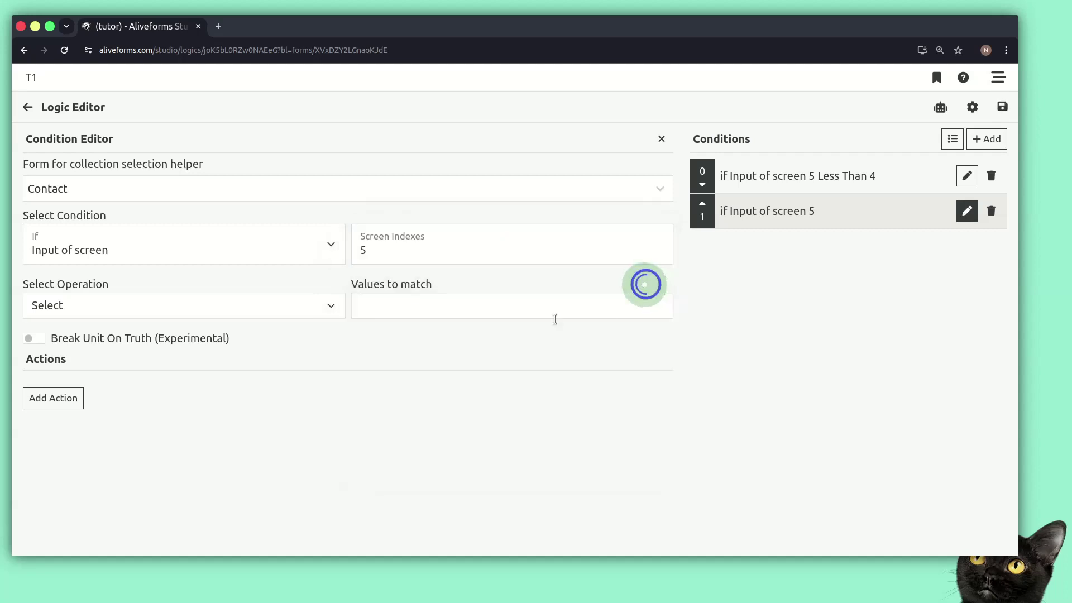
# Set the second condition's operation to Greater Than or Equal with 4 as the value to match
pyautogui.click(184, 307)
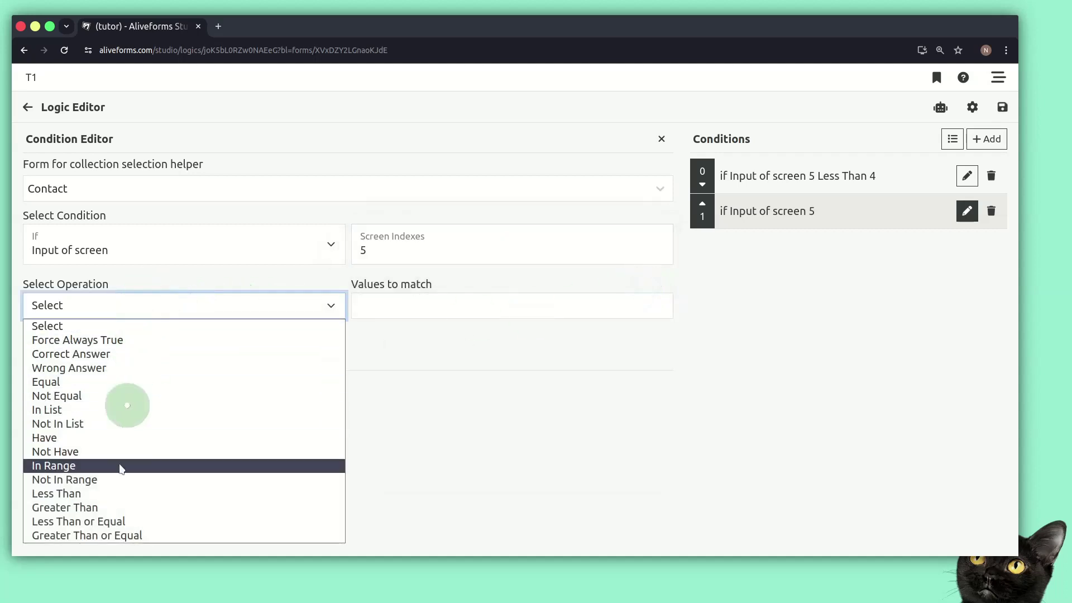
pyautogui.click(97, 534)
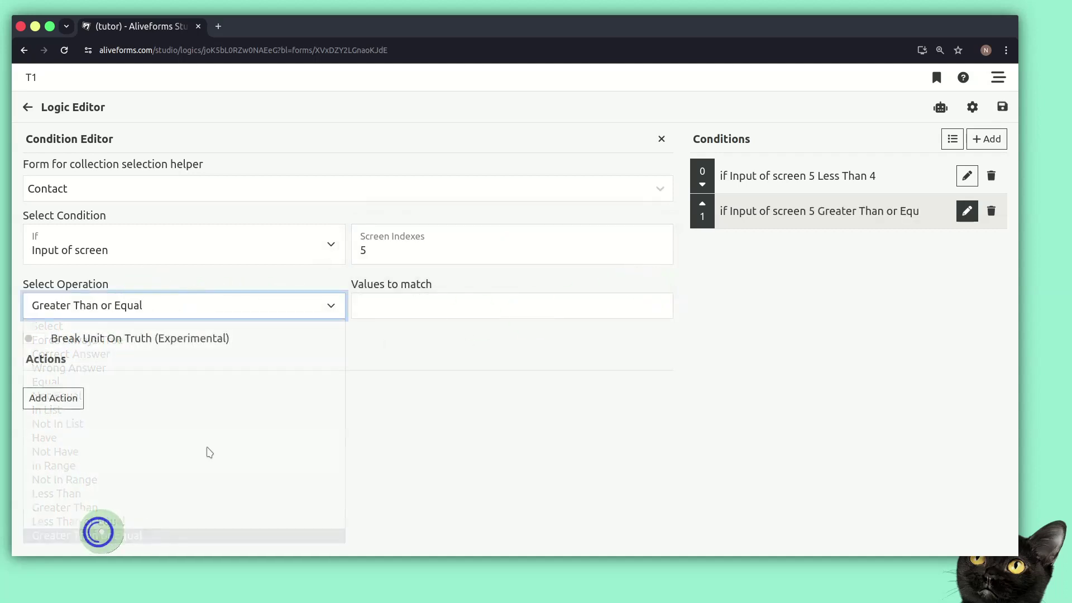
pyautogui.click(435, 301)
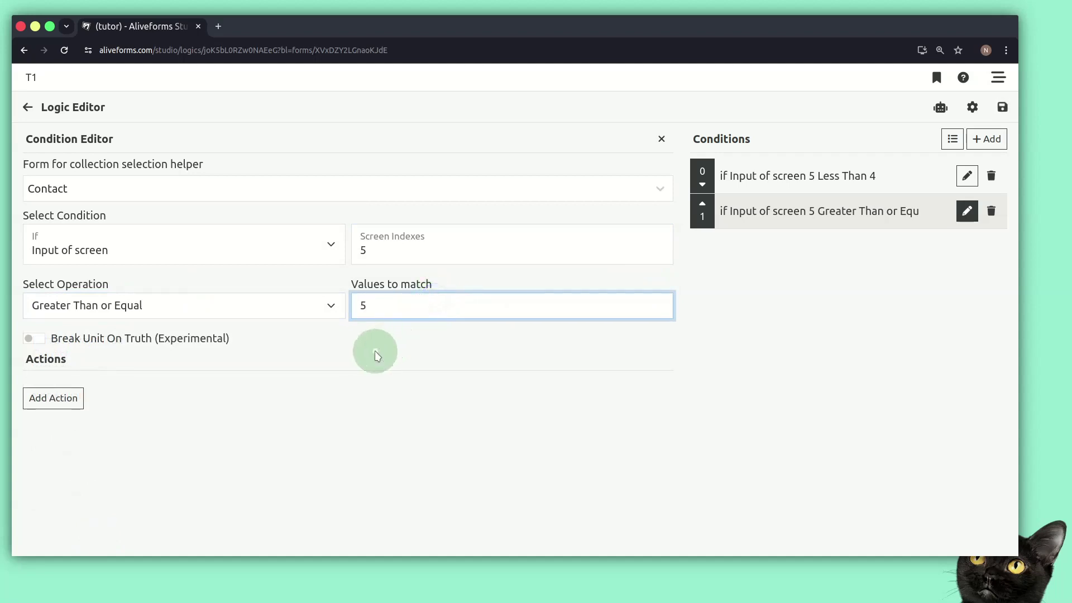
# Add an Alert action with the message "Thank you!" to the second condition and save the logic
pyautogui.click(55, 400)
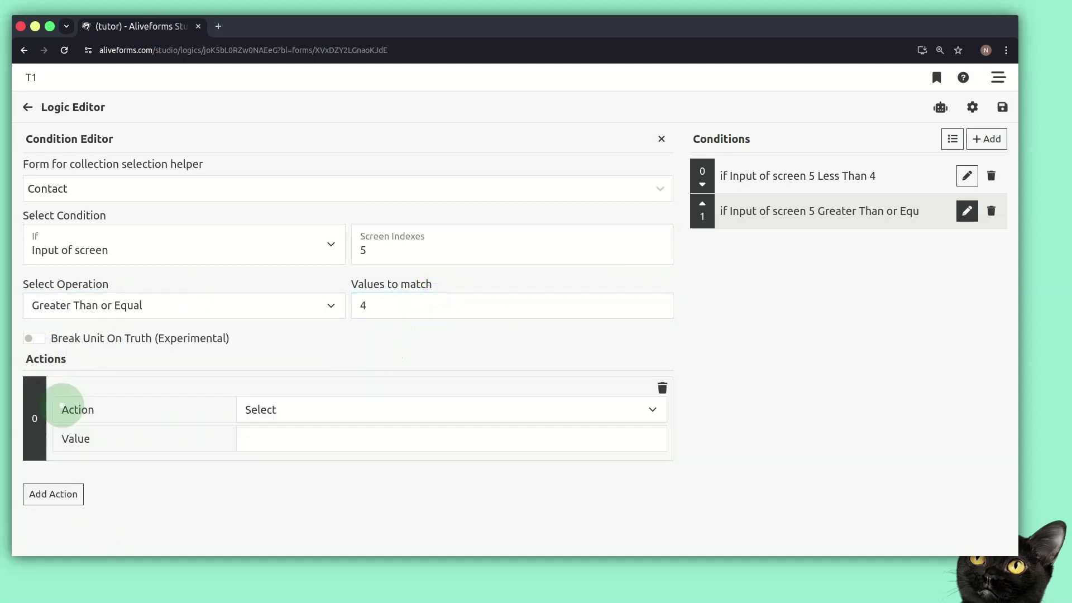
pyautogui.click(283, 427)
pyautogui.click(292, 411)
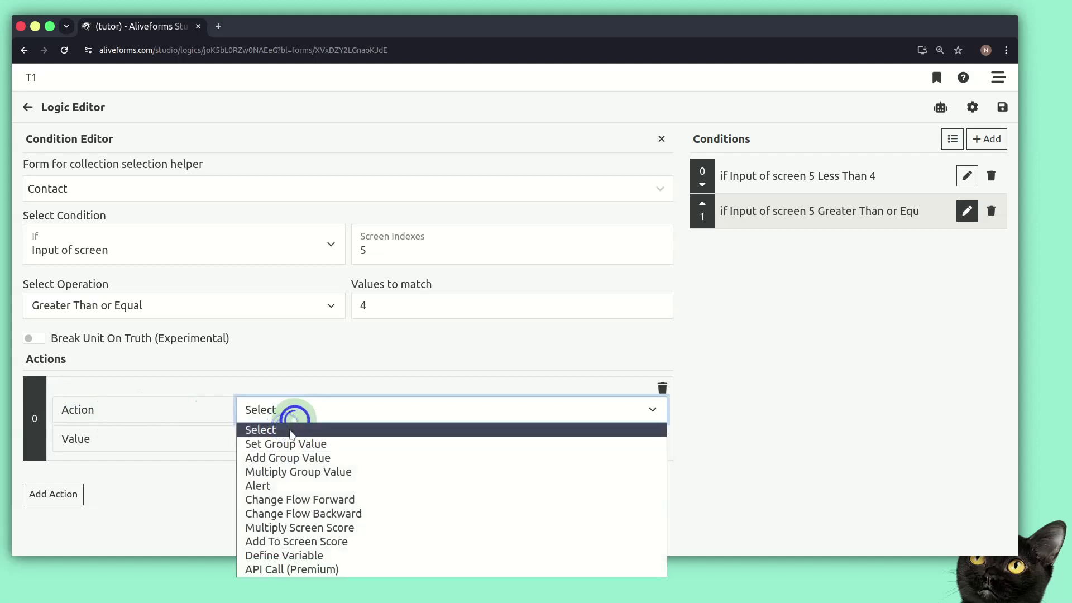
pyautogui.click(280, 484)
pyautogui.click(308, 471)
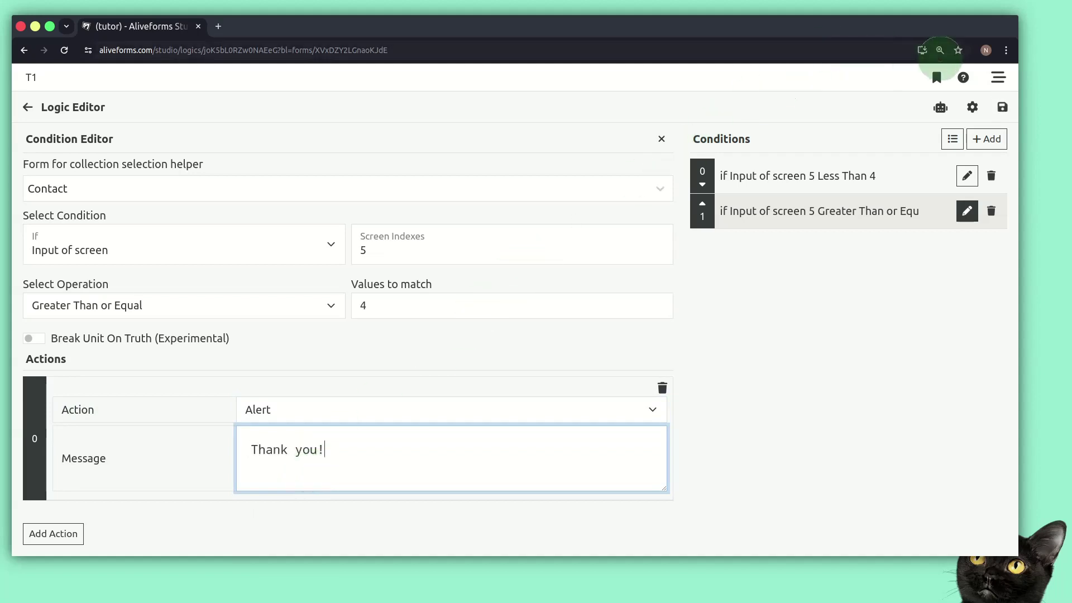
pyautogui.click(998, 111)
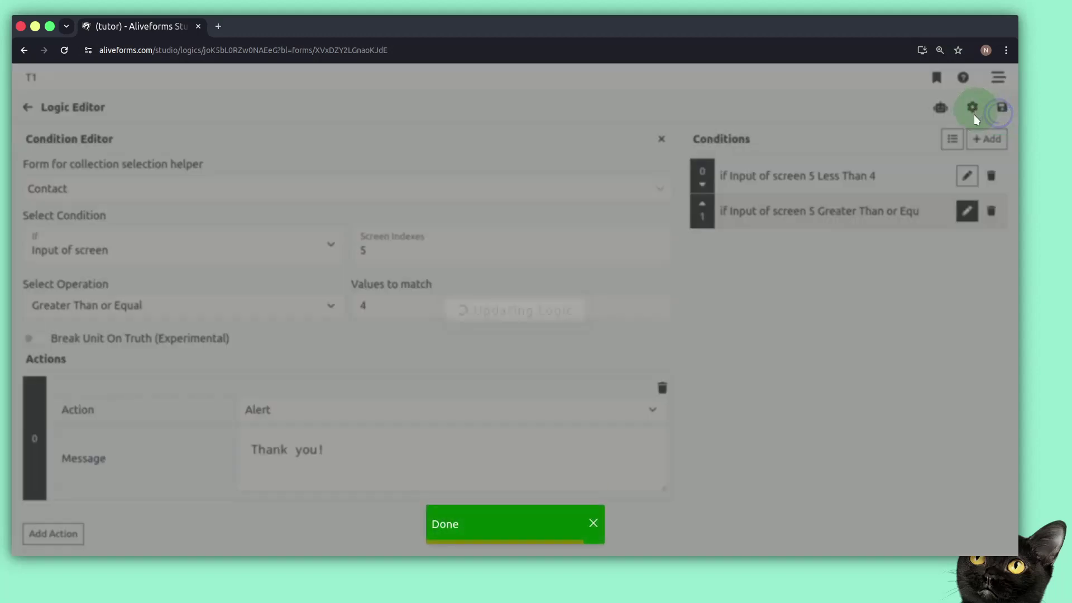
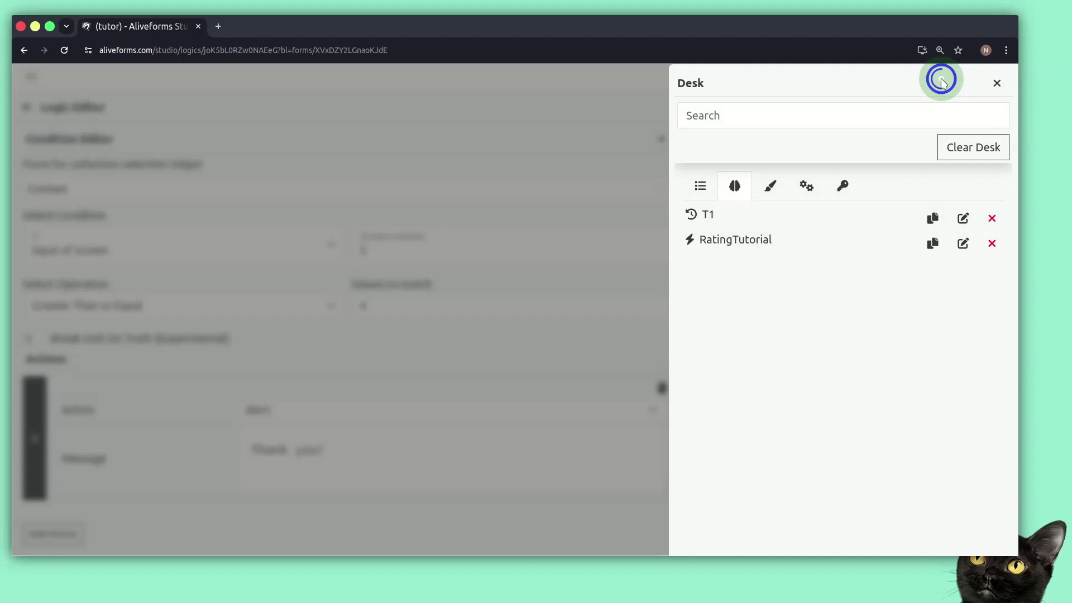
# Preview the Contact form and test the "Give rating." screen with a five-star rating
pyautogui.click(700, 185)
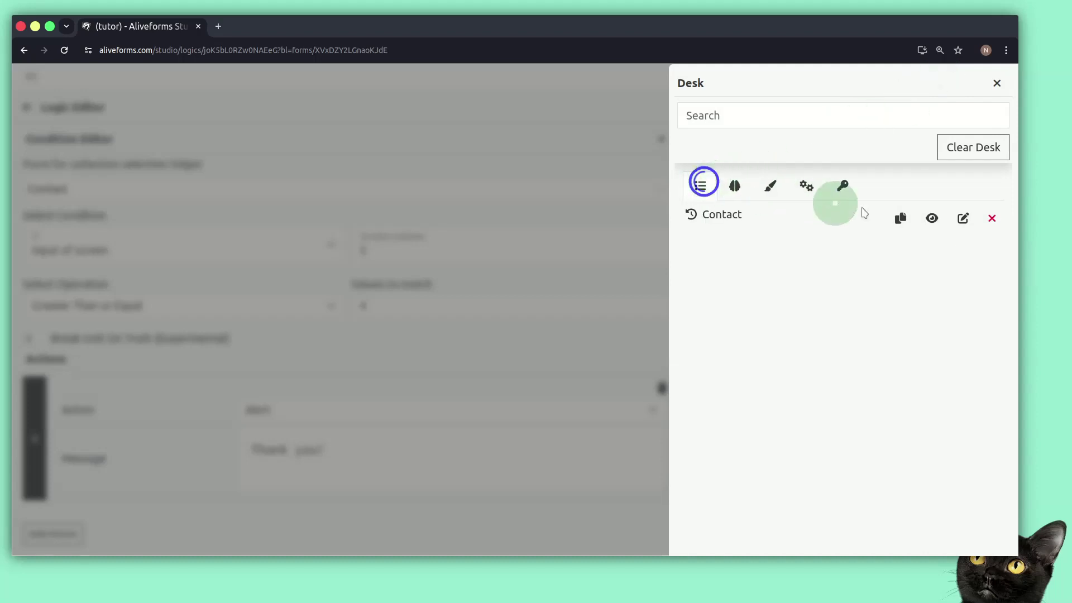
pyautogui.click(931, 218)
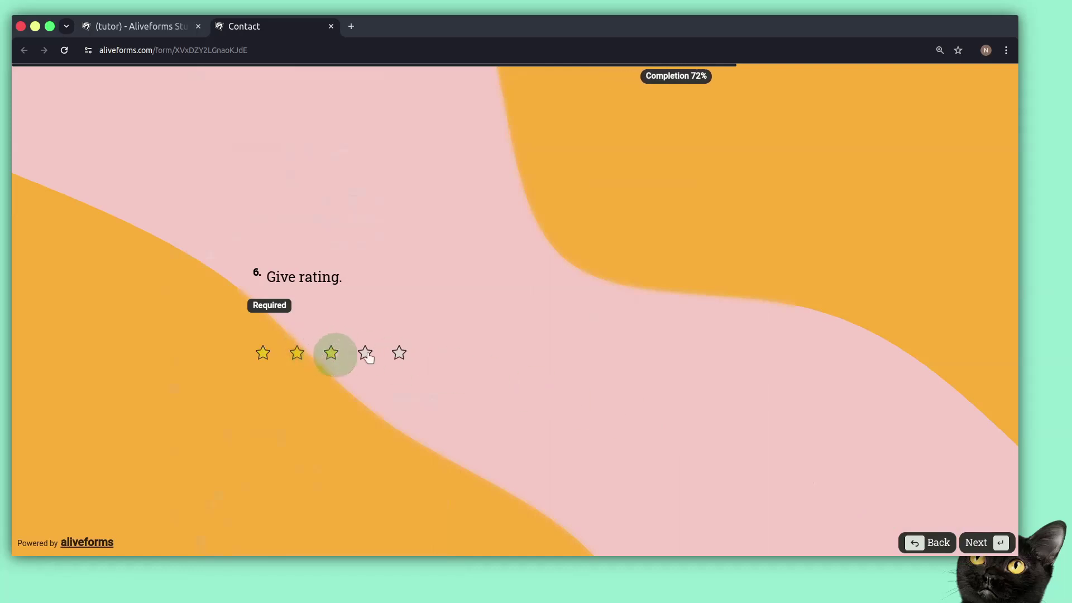
pyautogui.click(399, 353)
pyautogui.click(974, 541)
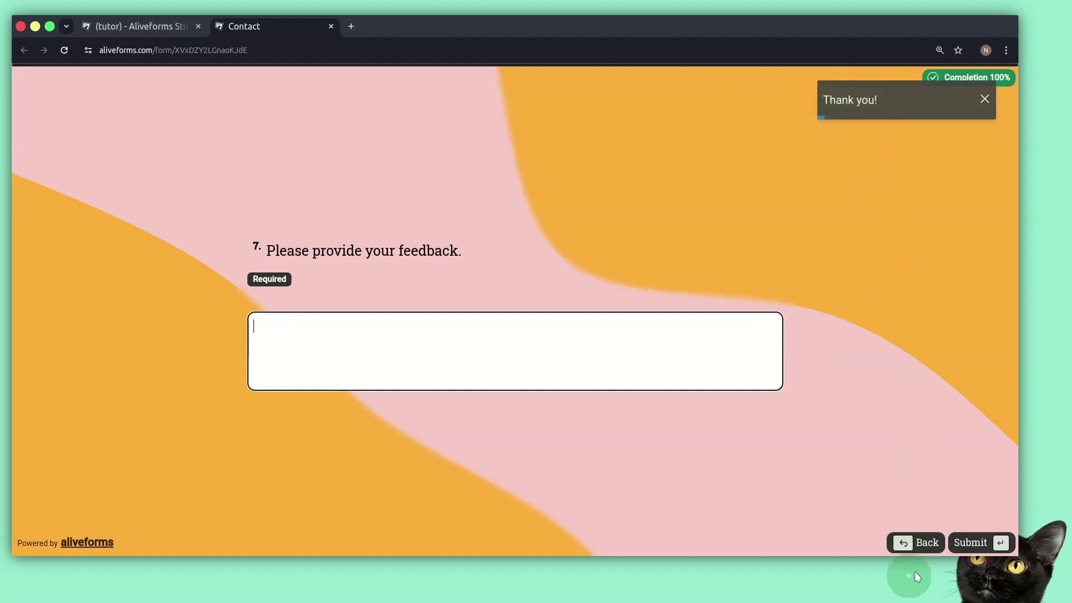
# Return to the form's rating screen and test it with a three-star rating
pyautogui.click(914, 542)
pyautogui.click(333, 357)
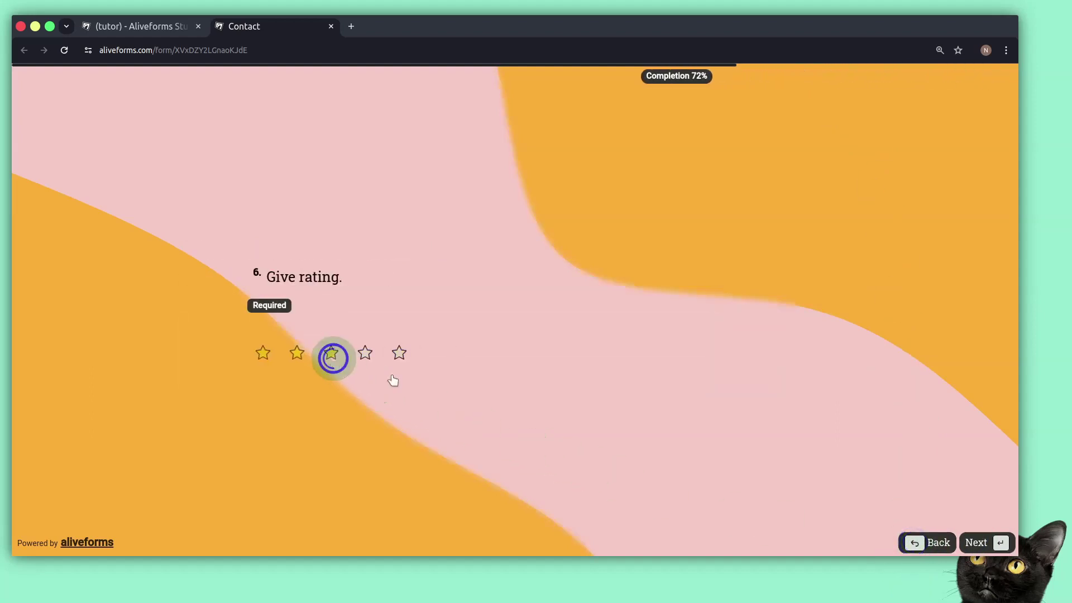
pyautogui.click(994, 541)
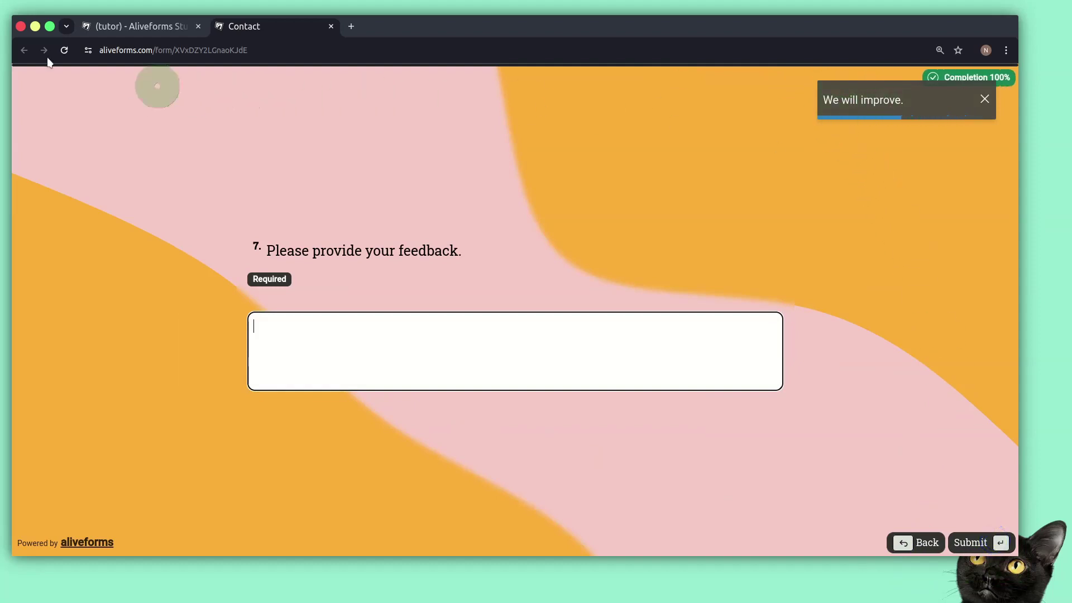
# Switch back to the T1 logic in the Aliveforms Studio tab, close the Desk and save the logic
pyautogui.click(173, 32)
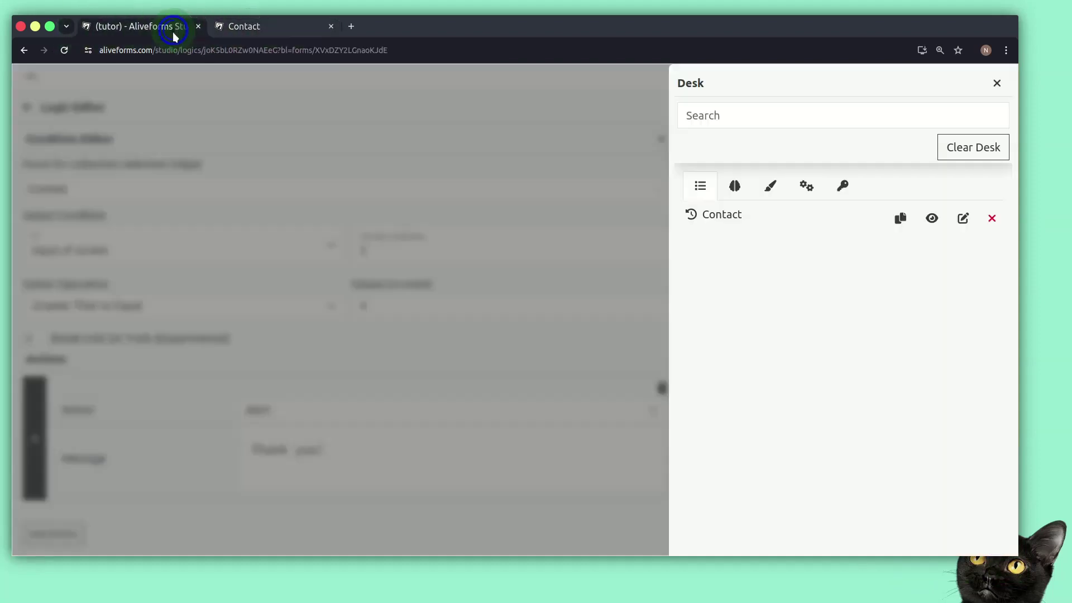
pyautogui.click(996, 83)
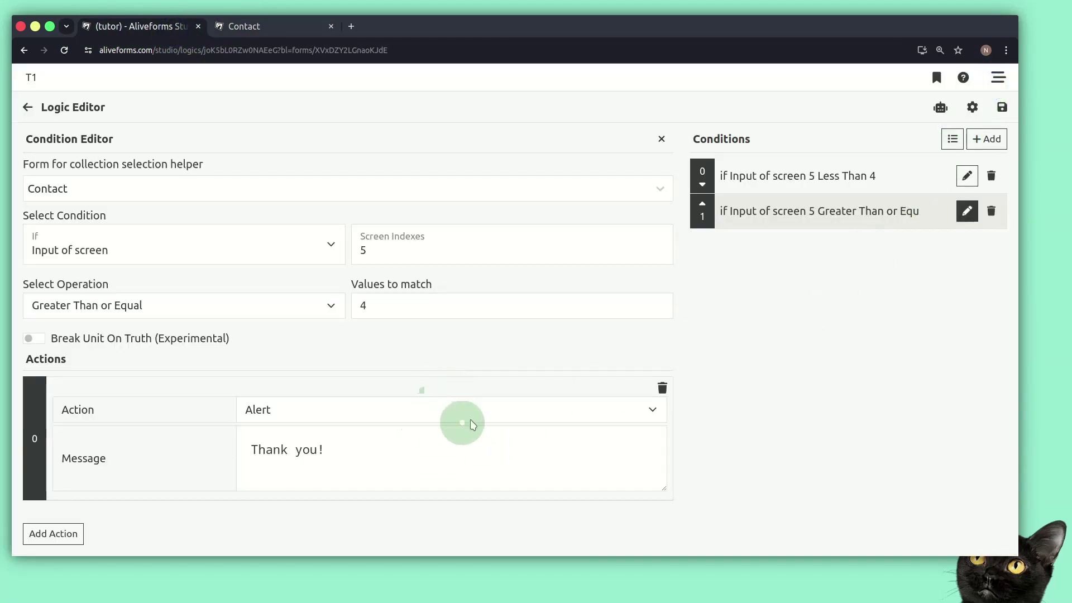
pyautogui.click(1001, 107)
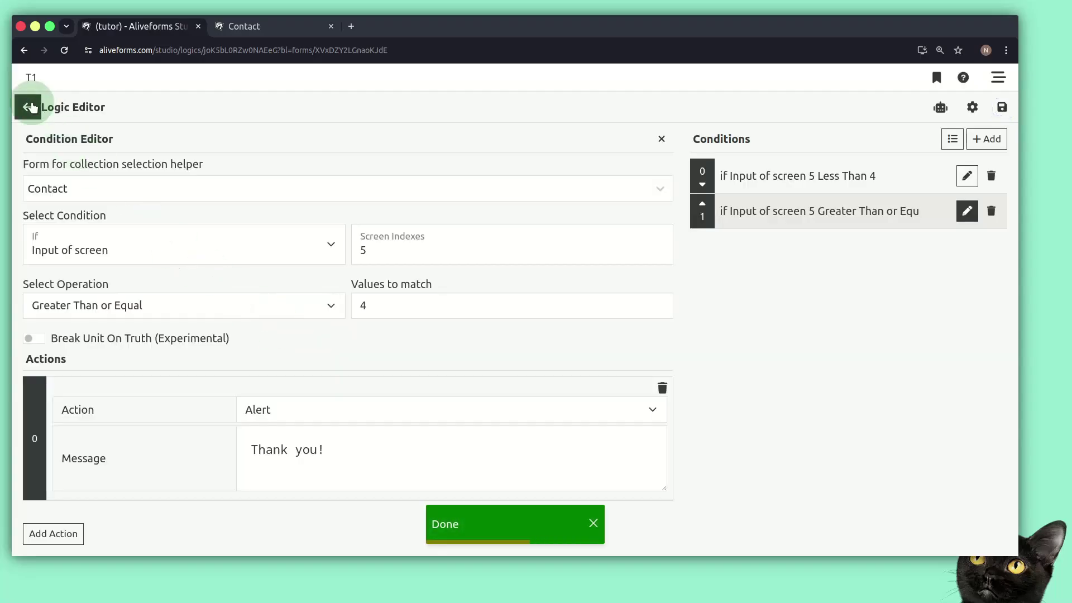
# Leave the T1 logic editor and open the My Logics list
pyautogui.click(19, 112)
pyautogui.click(19, 112)
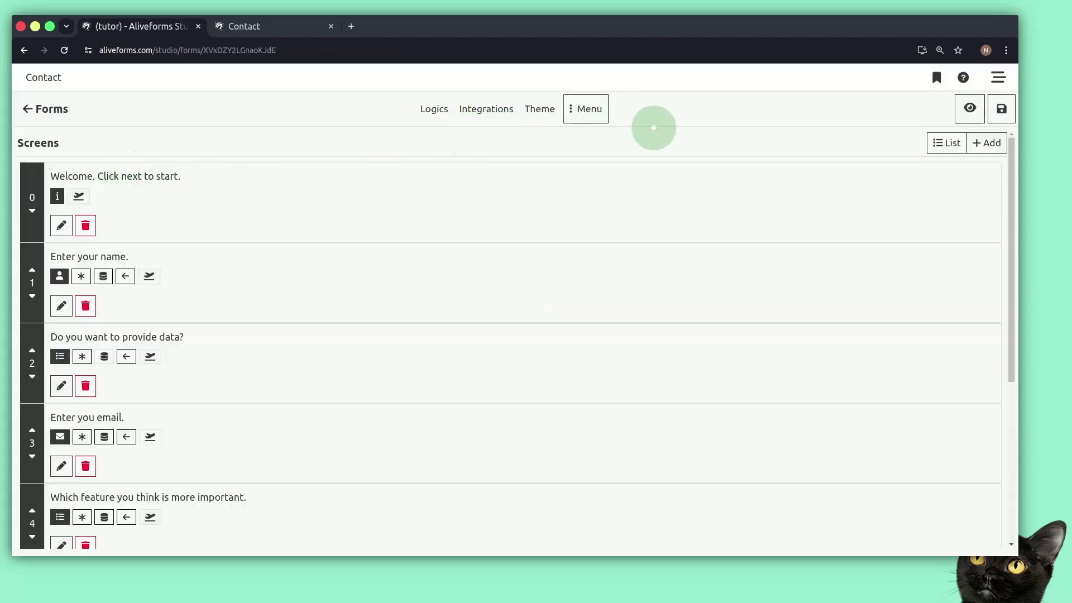
pyautogui.click(997, 77)
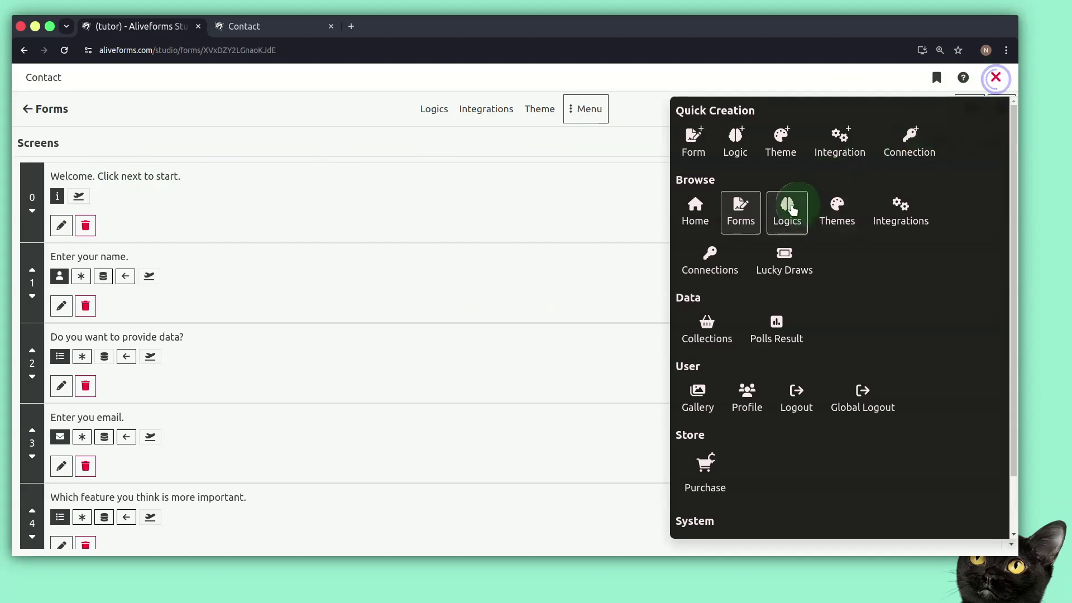
pyautogui.click(792, 210)
pyautogui.click(608, 124)
pyautogui.click(833, 105)
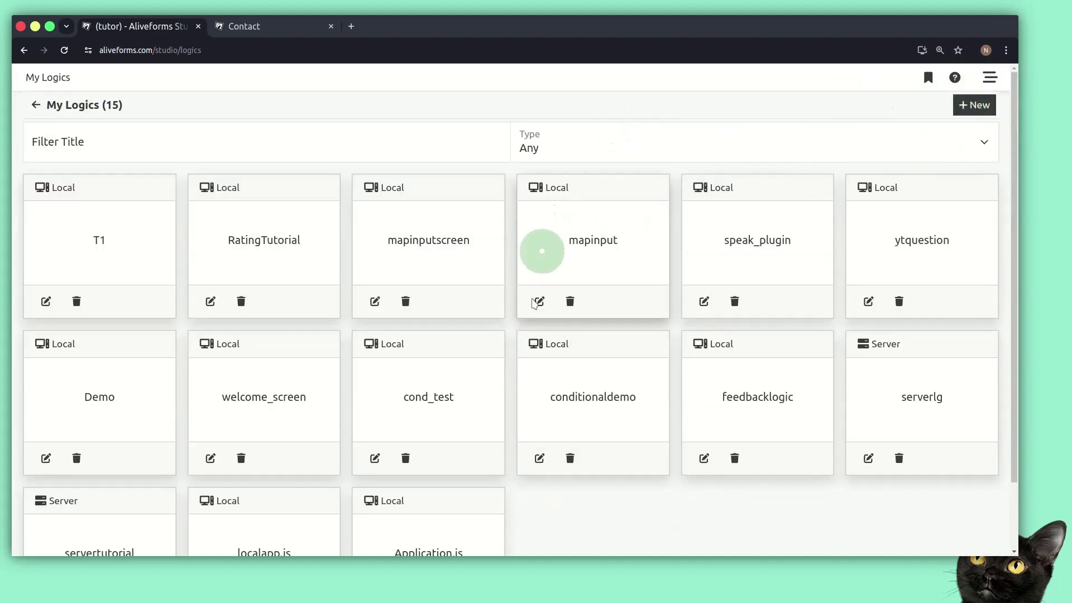
pyautogui.scroll(-2, 536, 419)
pyautogui.scroll(2, 530, 418)
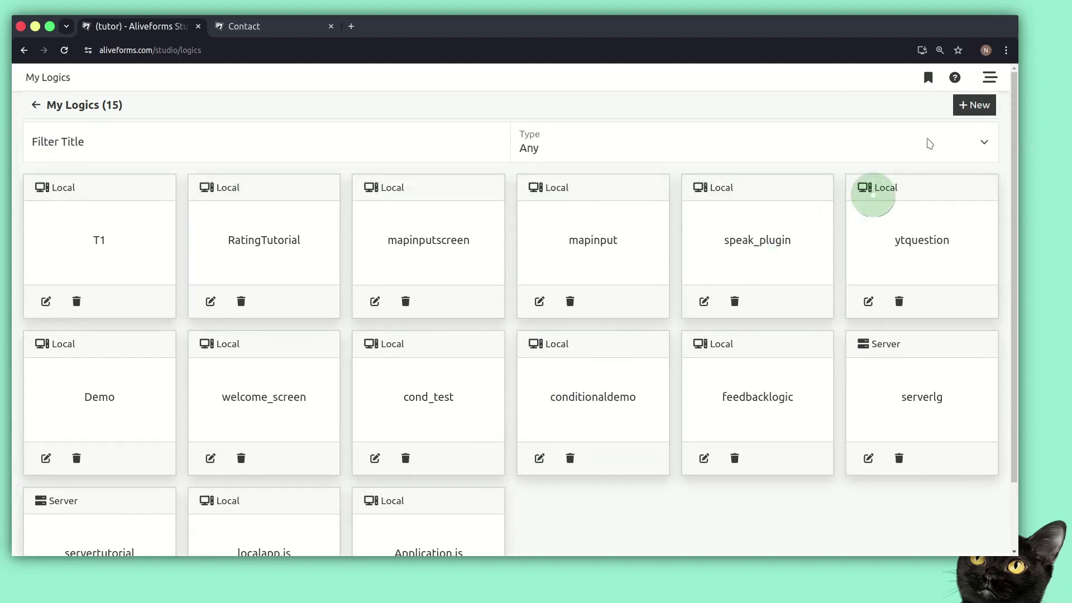
# Create a new Server logic named t2
pyautogui.click(975, 105)
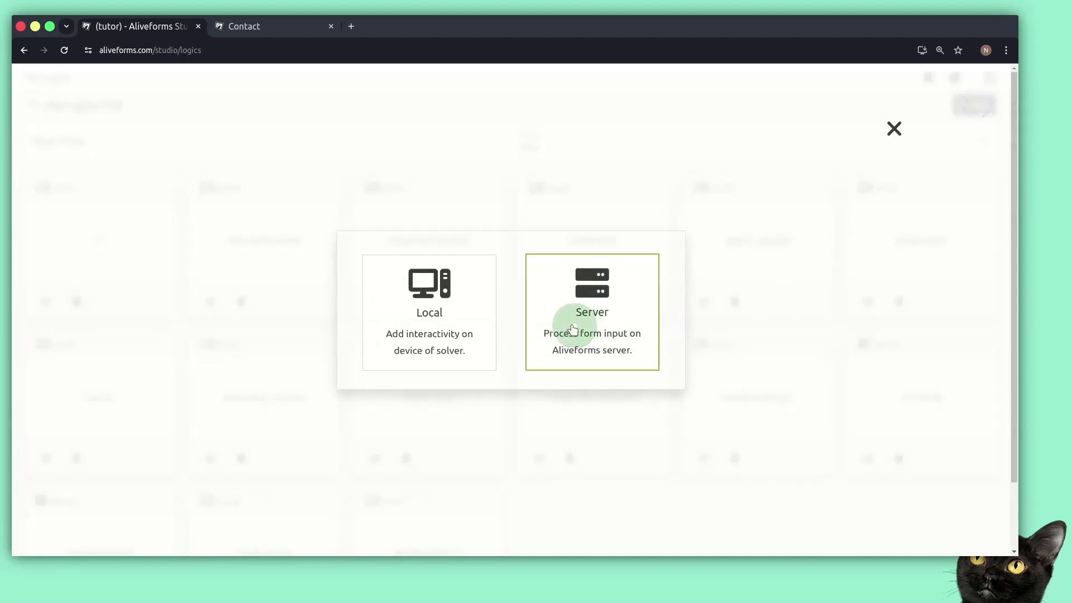
pyautogui.click(573, 330)
pyautogui.click(540, 302)
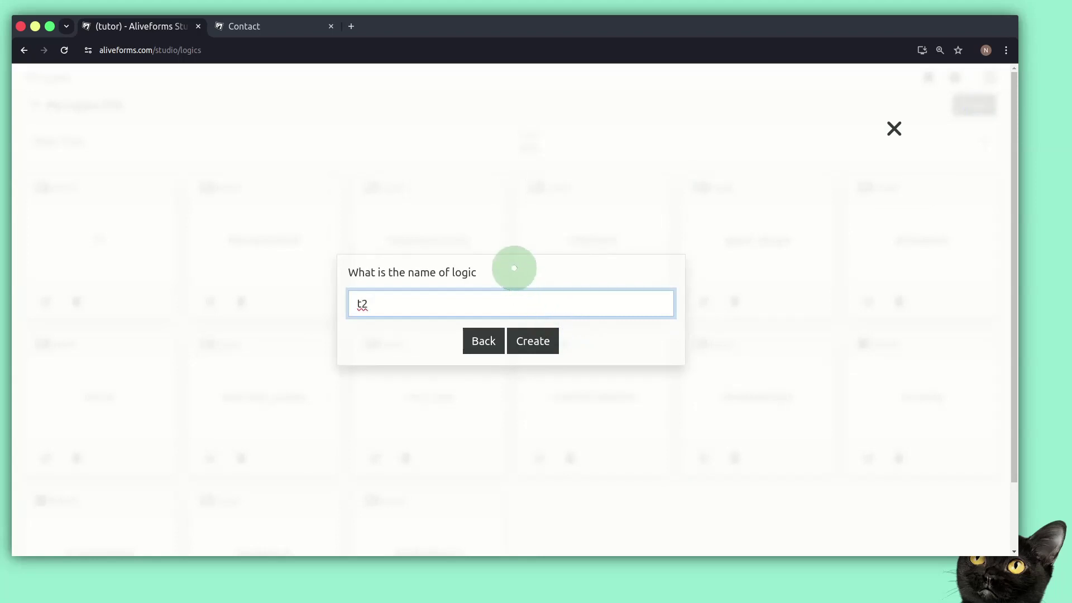
pyautogui.click(536, 342)
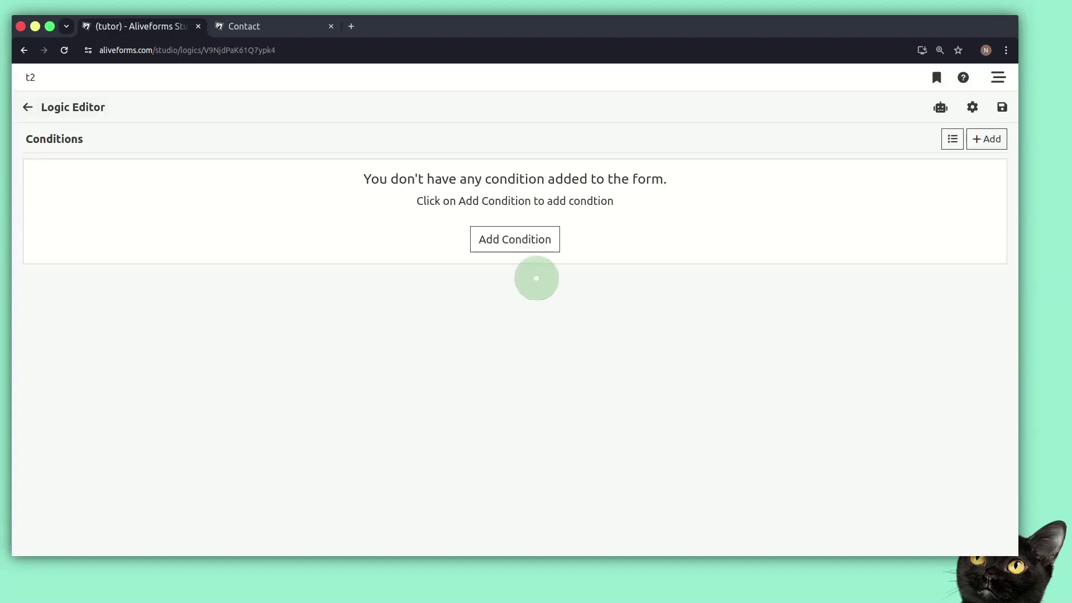
# Add a condition to the t2 logic and set its condition type to Input of screen
pyautogui.click(537, 244)
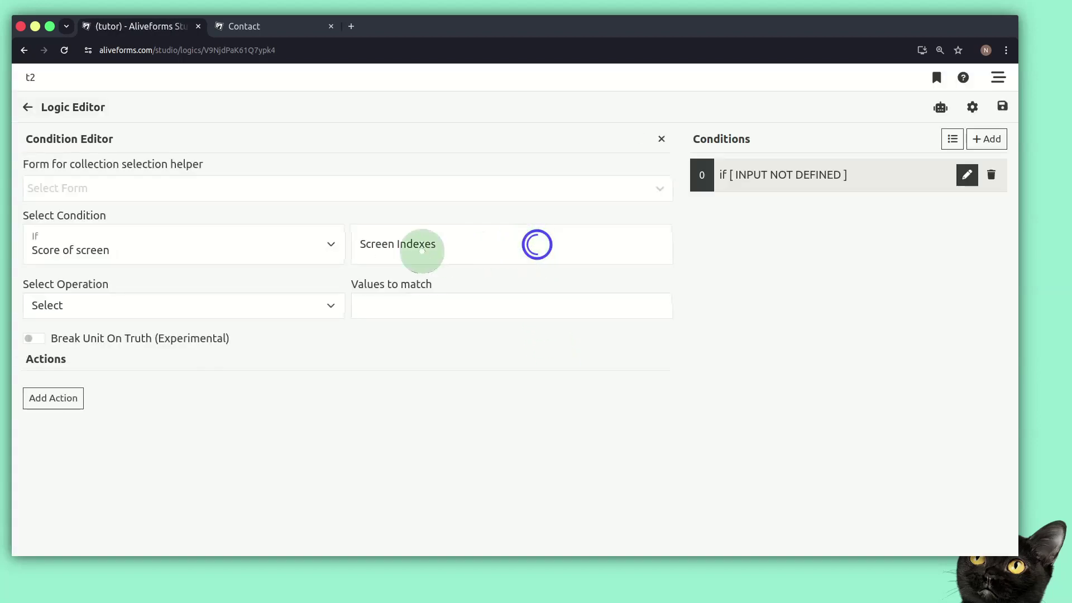
pyautogui.click(254, 241)
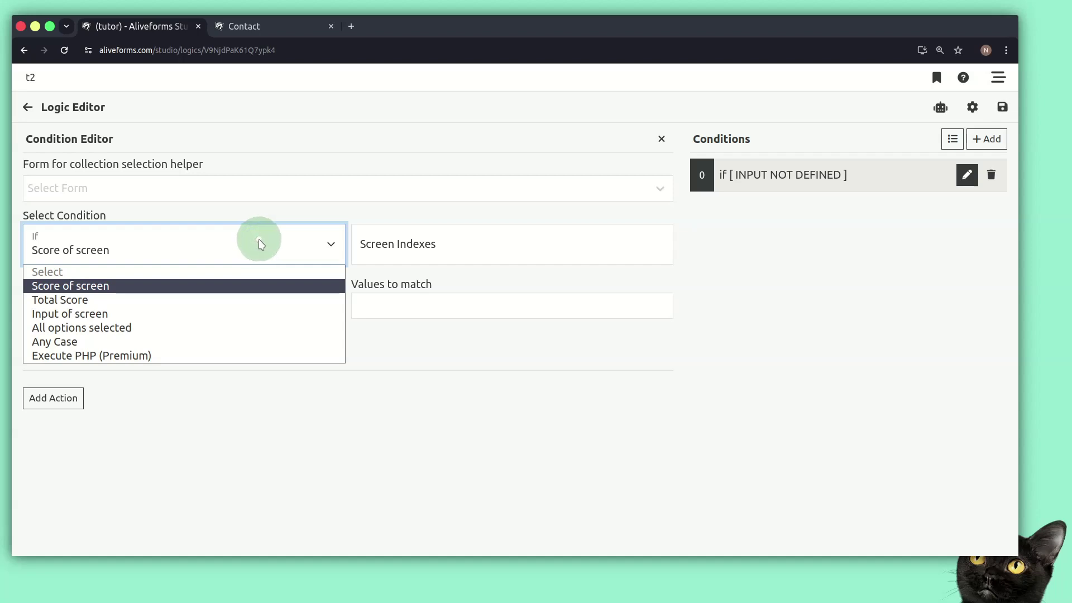
pyautogui.click(326, 239)
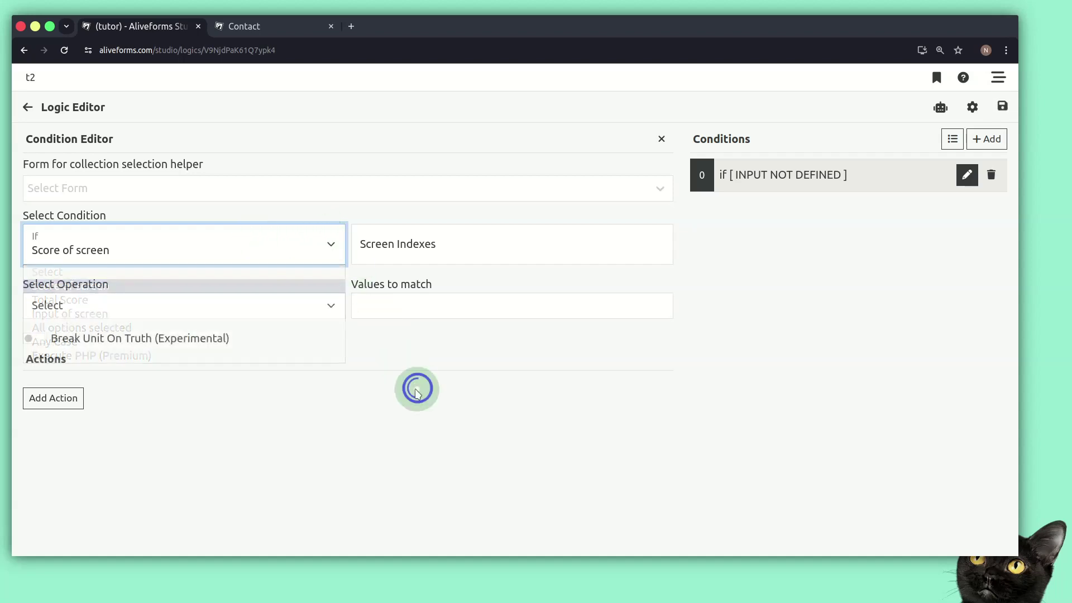
pyautogui.click(302, 251)
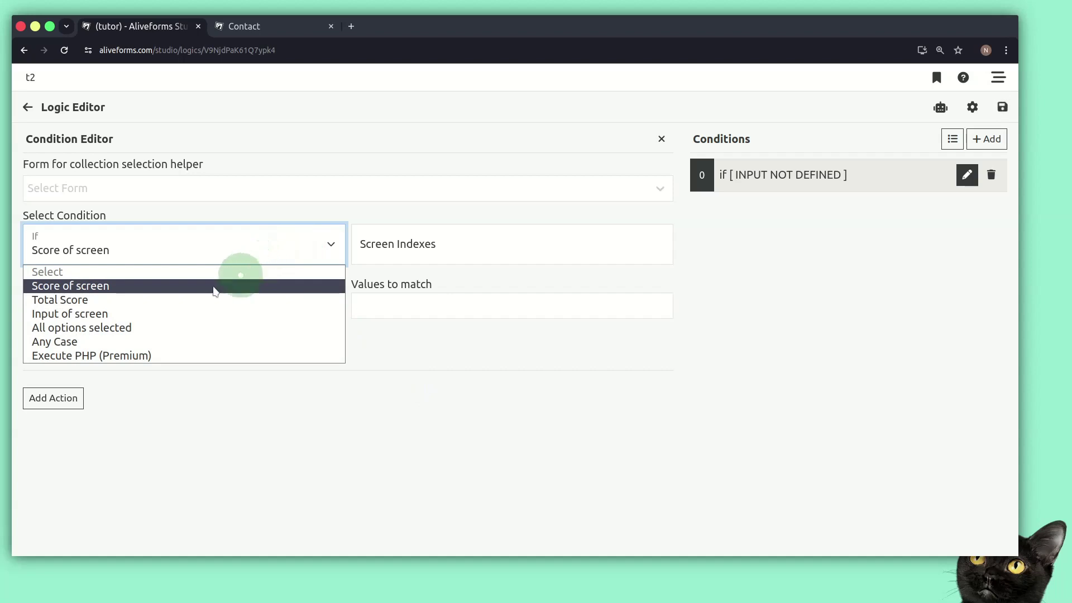
pyautogui.click(148, 315)
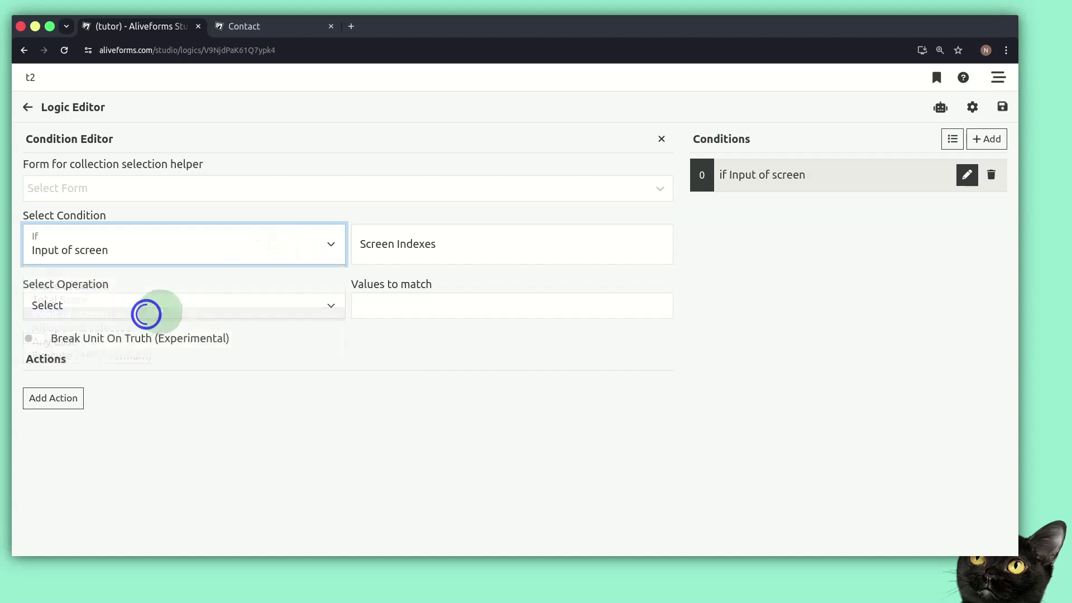
# Choose Contact as the helper form and set the condition's screen index to 5, the Give rating screen
pyautogui.click(451, 248)
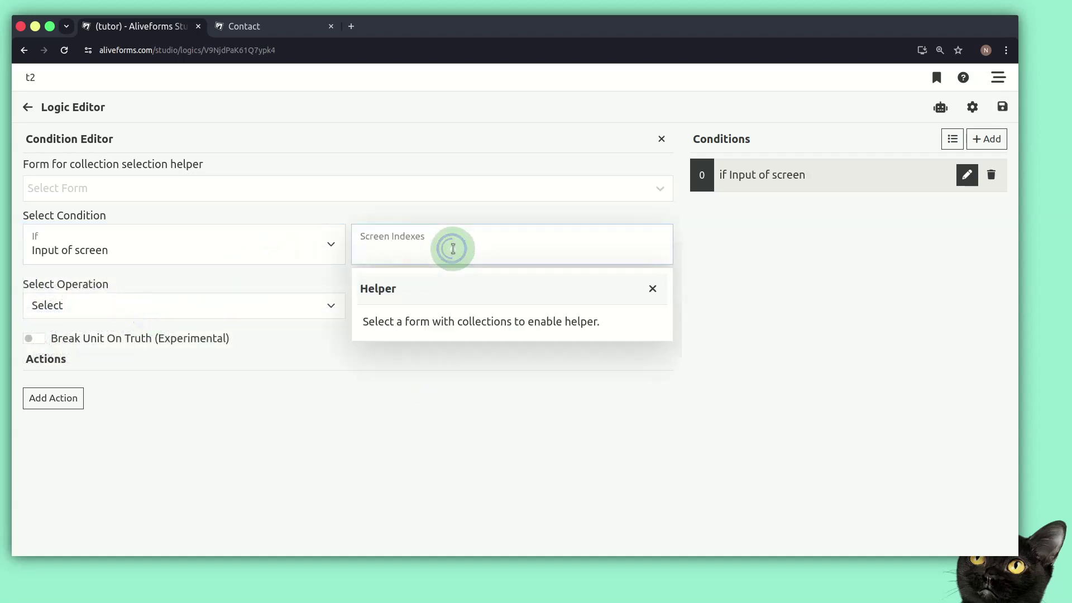
pyautogui.click(214, 193)
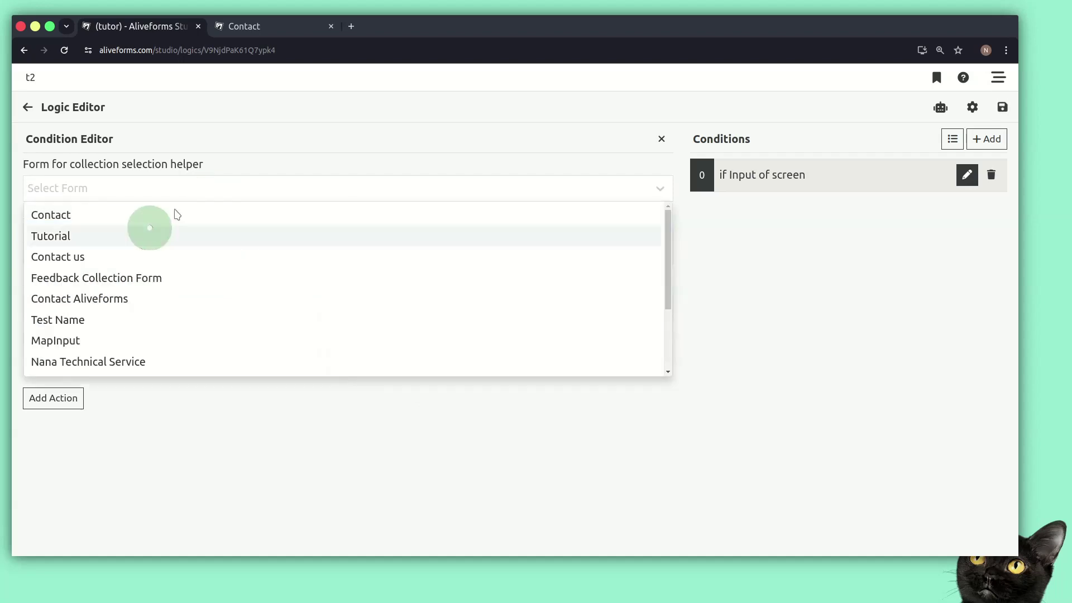
pyautogui.click(167, 215)
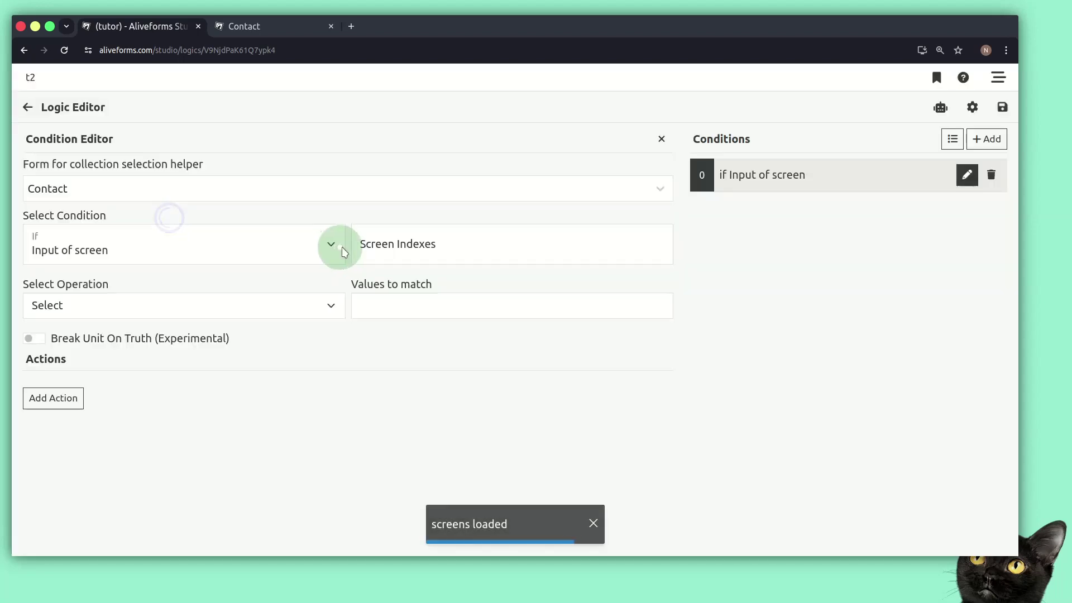
pyautogui.click(438, 249)
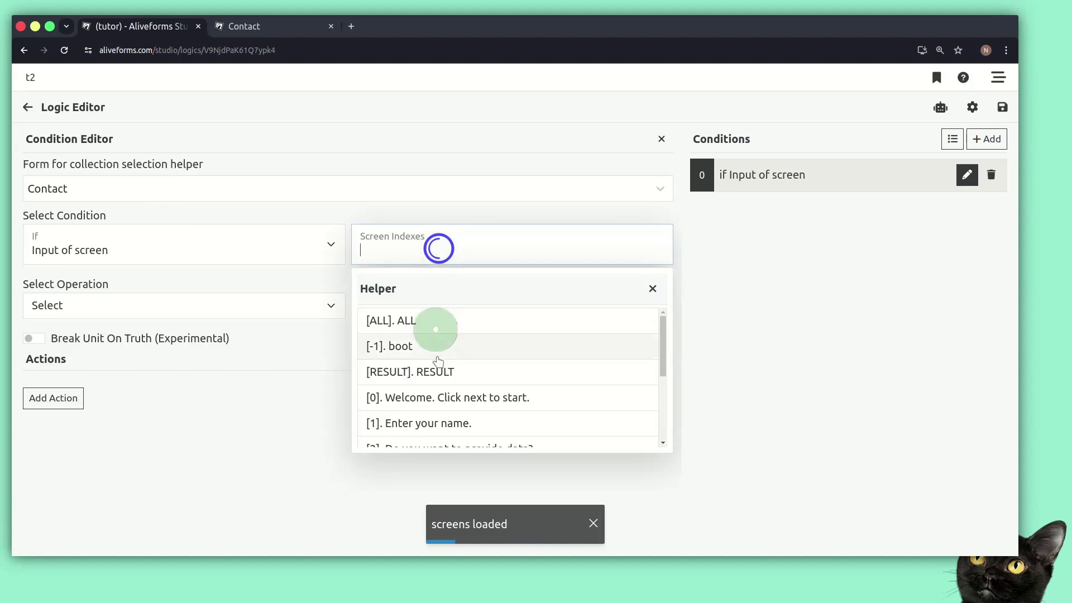
pyautogui.scroll(-3, 438, 363)
pyautogui.click(404, 387)
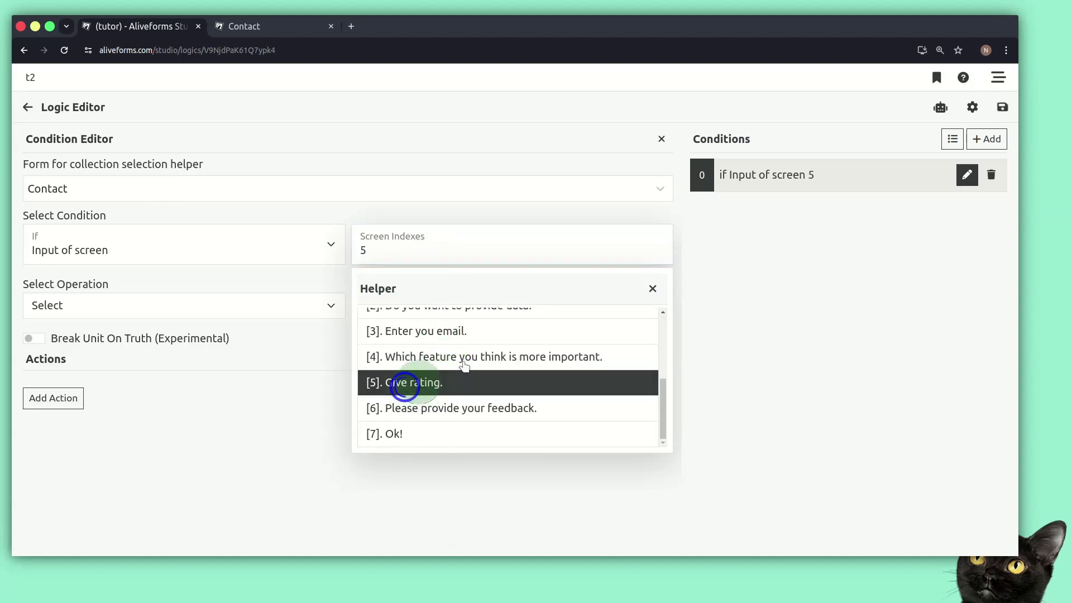
pyautogui.click(651, 288)
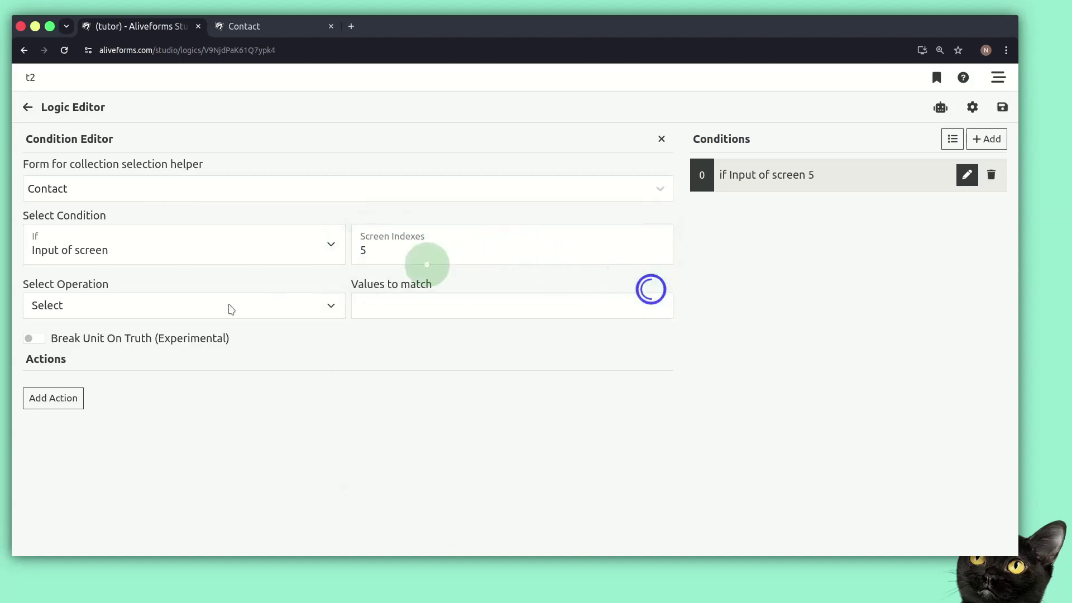
# Set the condition's operation to Greater Than with 3 as the value to match
pyautogui.click(196, 310)
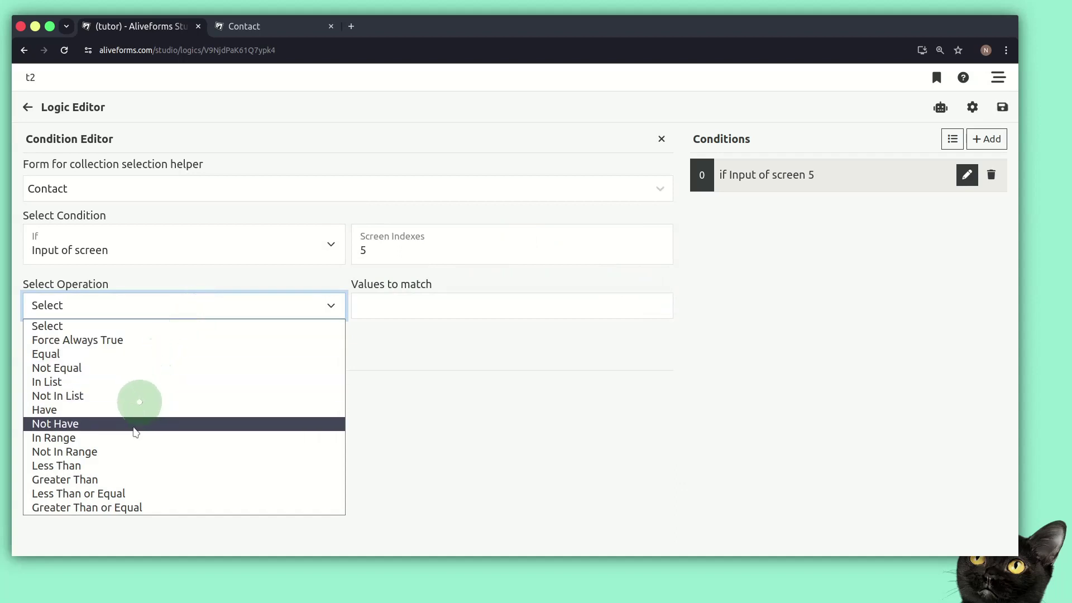
pyautogui.click(119, 480)
pyautogui.click(390, 304)
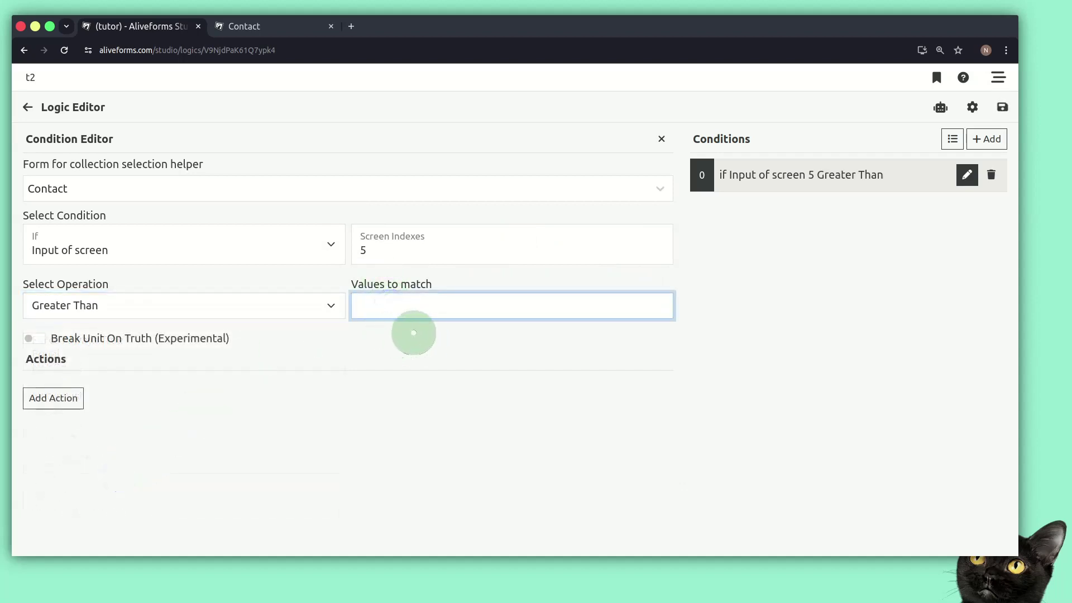
pyautogui.write('5')
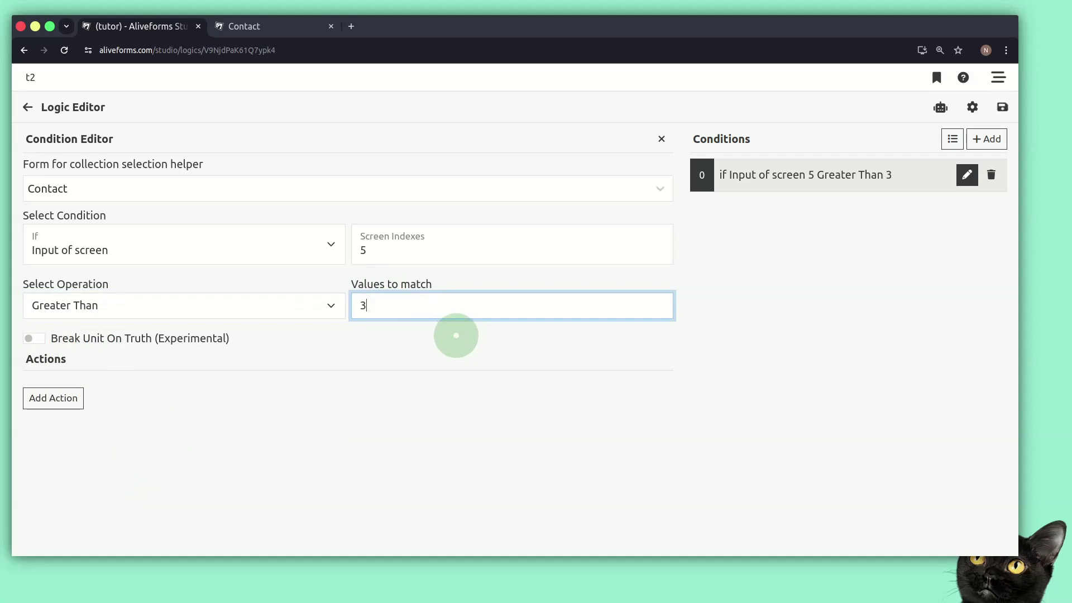
pyautogui.click(53, 397)
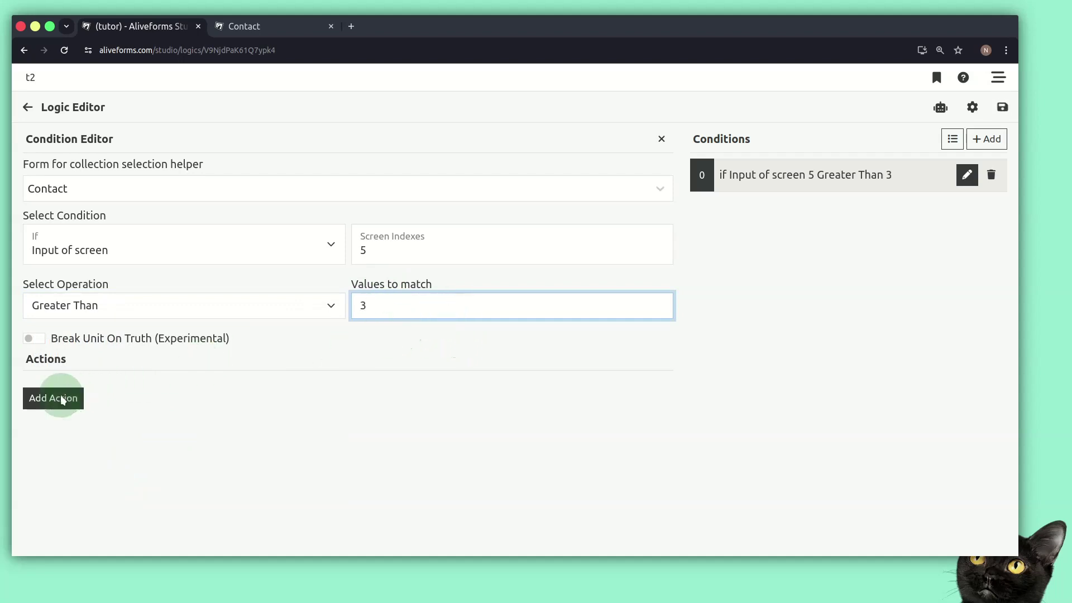
pyautogui.click(383, 417)
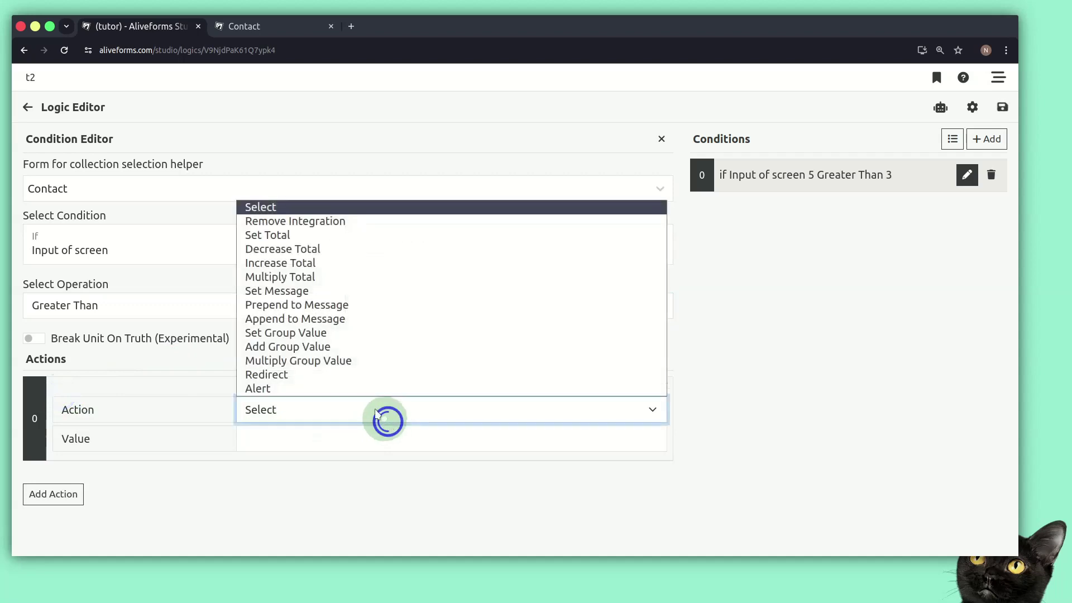
pyautogui.click(342, 374)
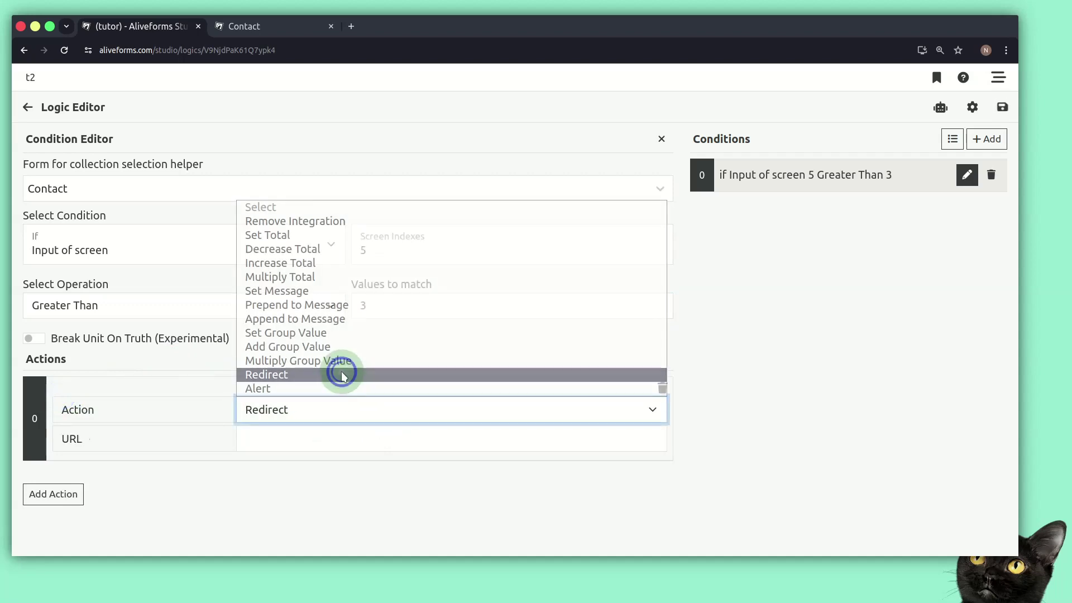
pyautogui.click(312, 431)
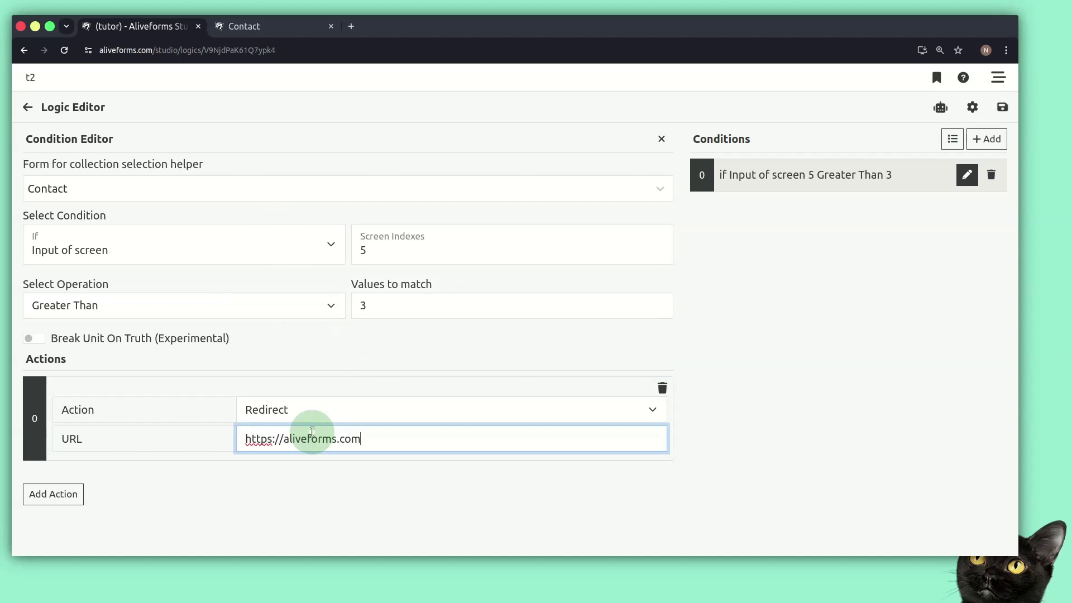
pyautogui.click(438, 355)
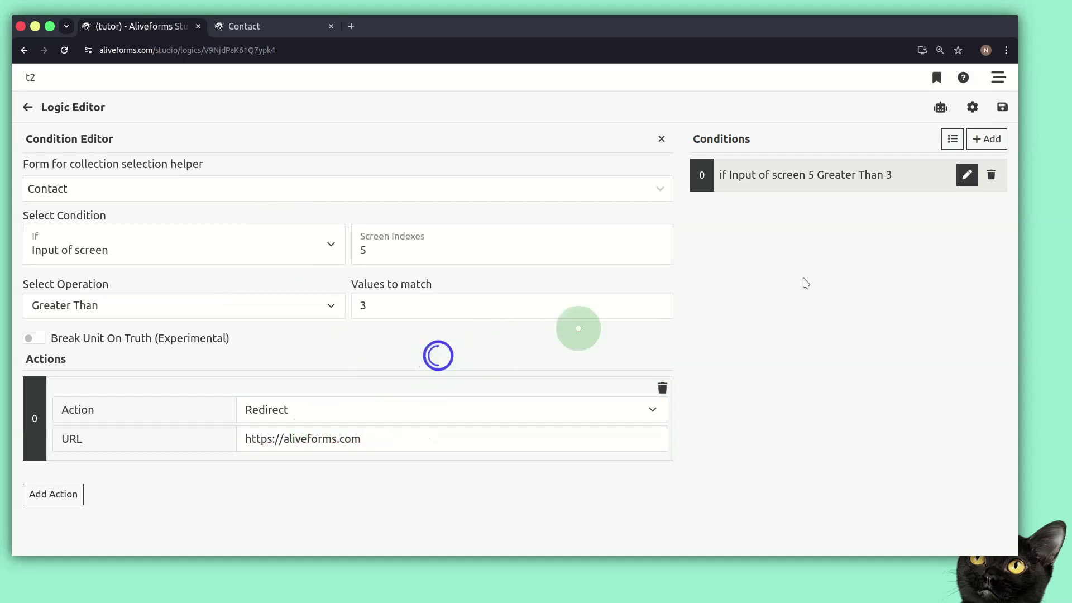
pyautogui.click(1004, 107)
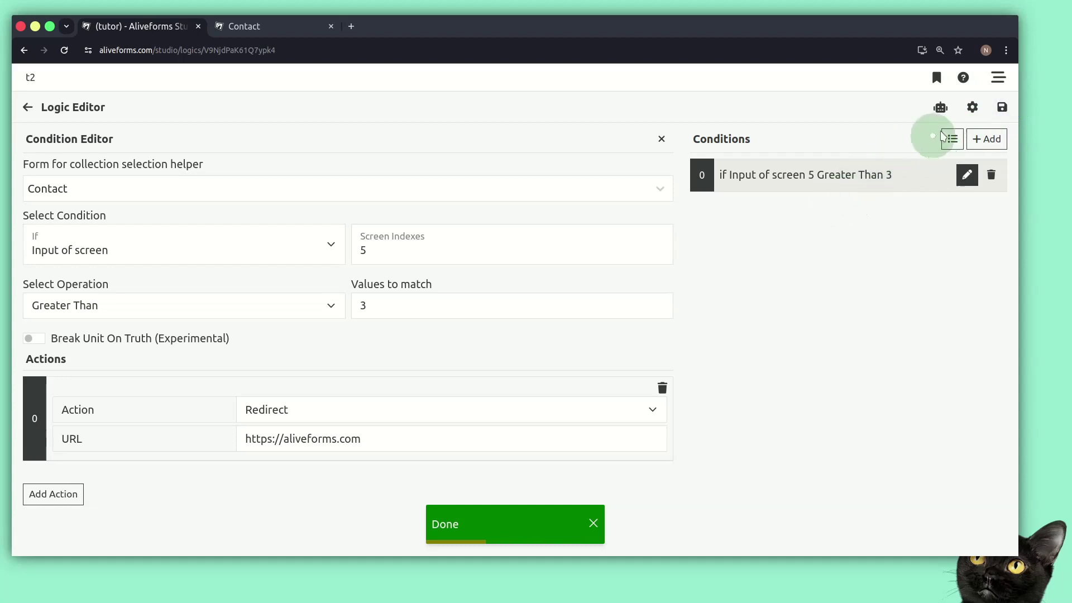
# Open the Contact form for editing from the forms kept on the Desk
pyautogui.click(935, 82)
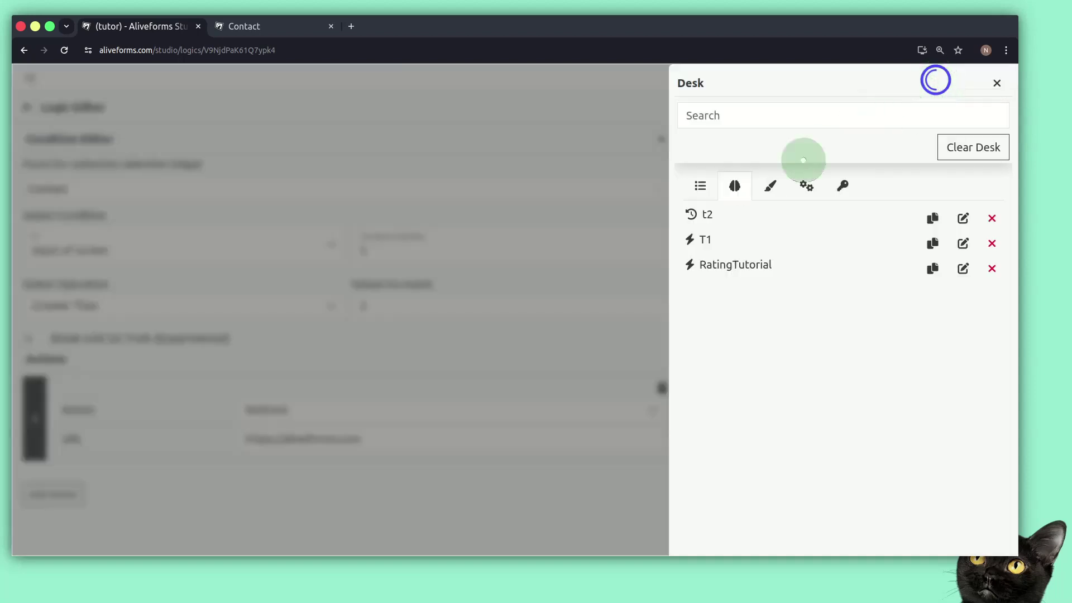
pyautogui.click(700, 185)
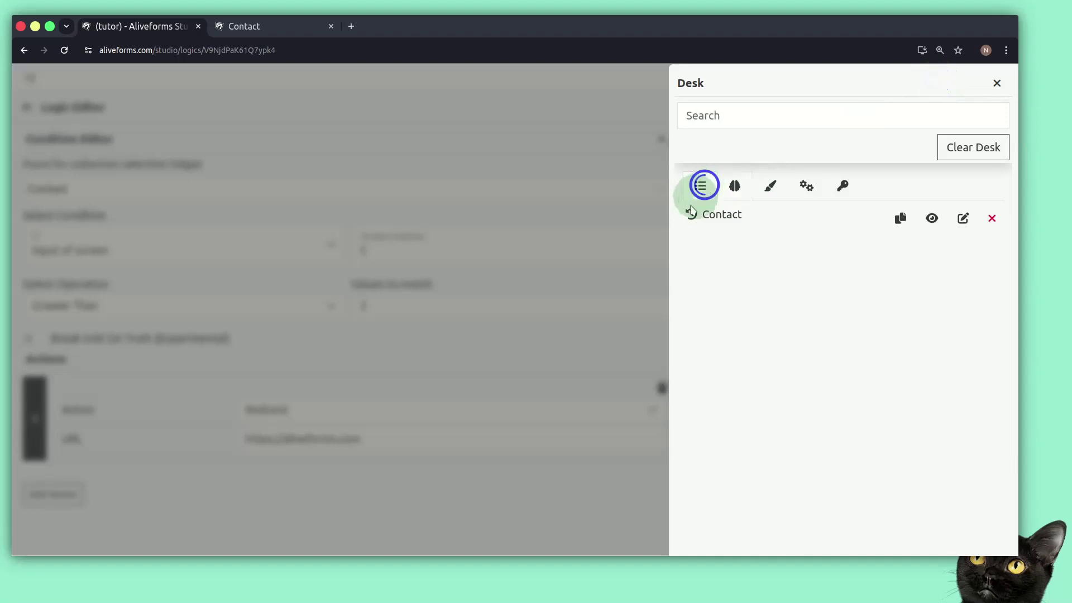
pyautogui.click(963, 218)
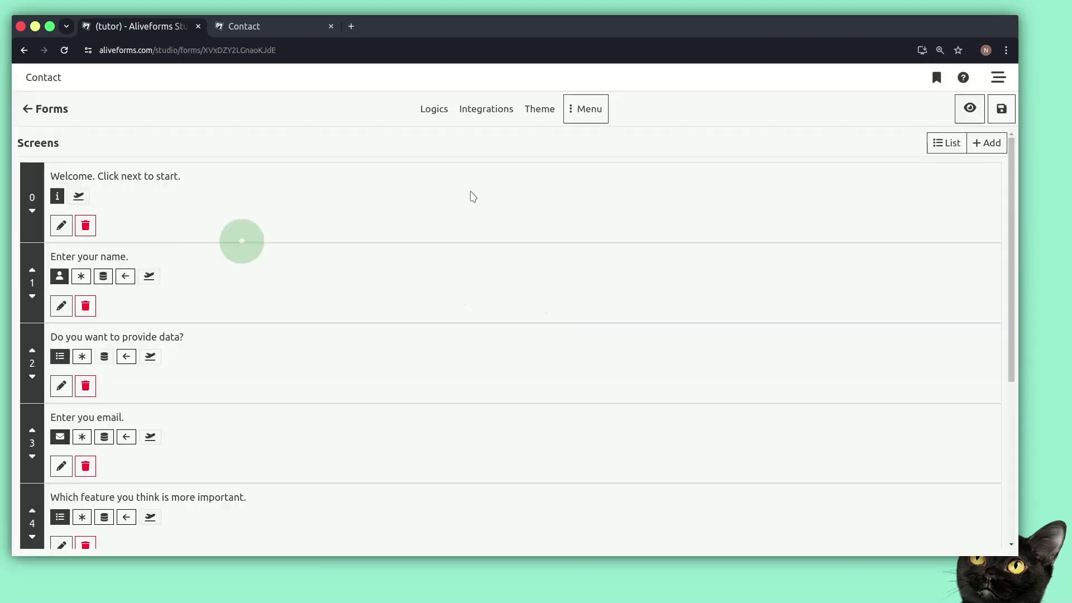
# Add t2 alongside T1 in the Contact form's existing logics and apply the selection
pyautogui.click(434, 109)
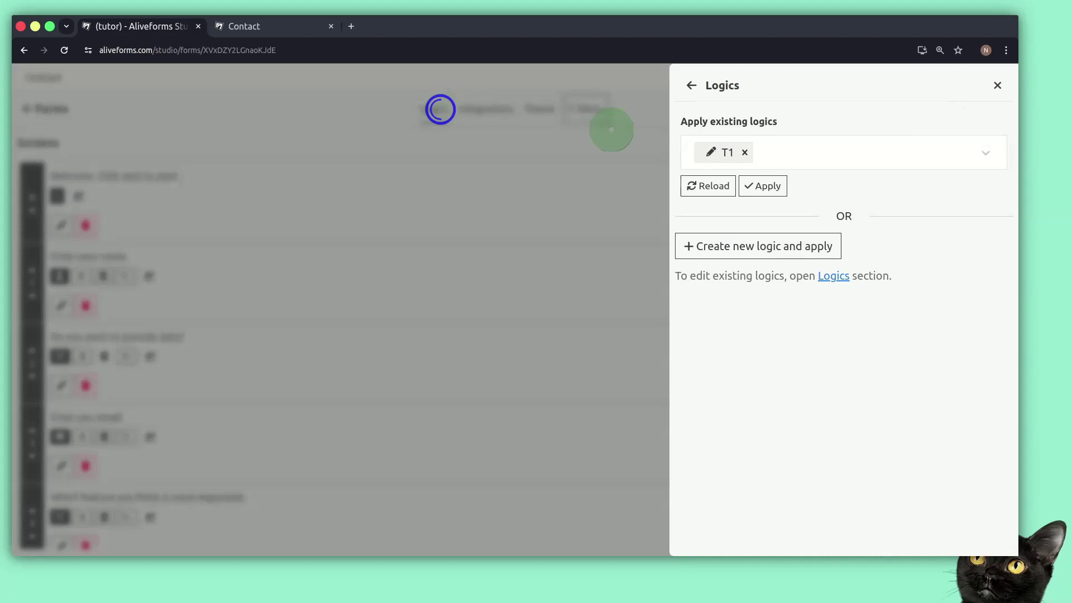
pyautogui.click(778, 151)
pyautogui.click(738, 178)
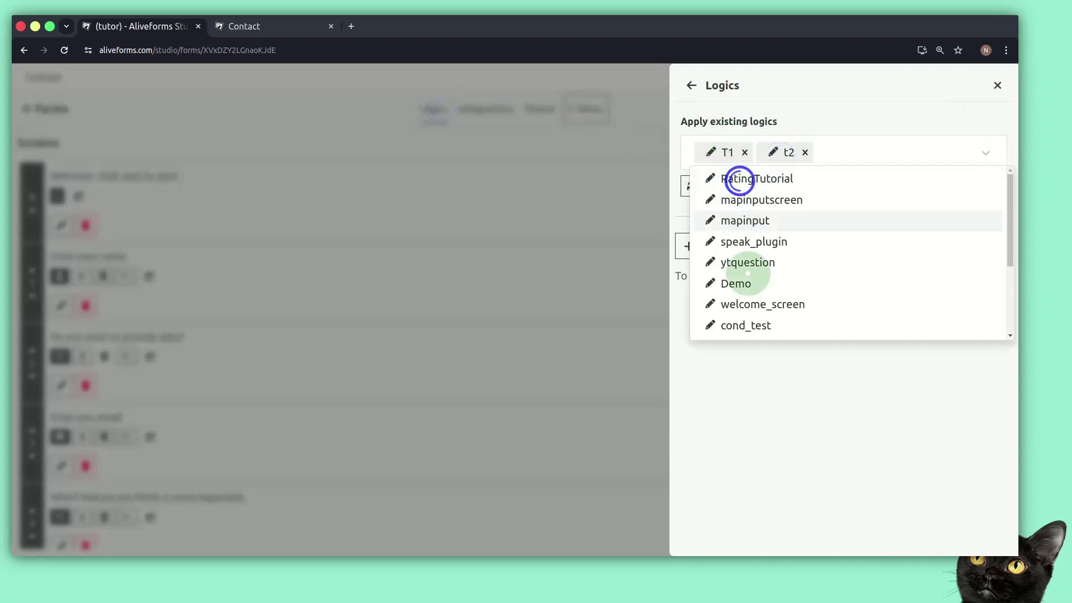
pyautogui.click(761, 370)
pyautogui.click(770, 189)
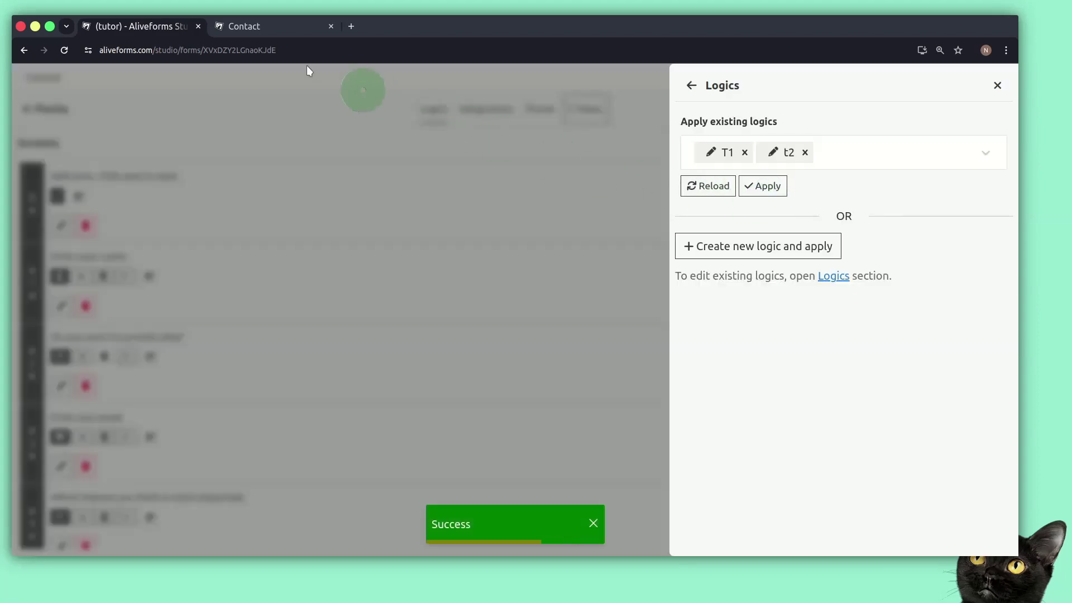
# Test the redirect by reloading and submitting the live Contact form, and return to its screen list in the Studio tab
pyautogui.click(276, 32)
pyautogui.hotkey('ctrl', 'r')
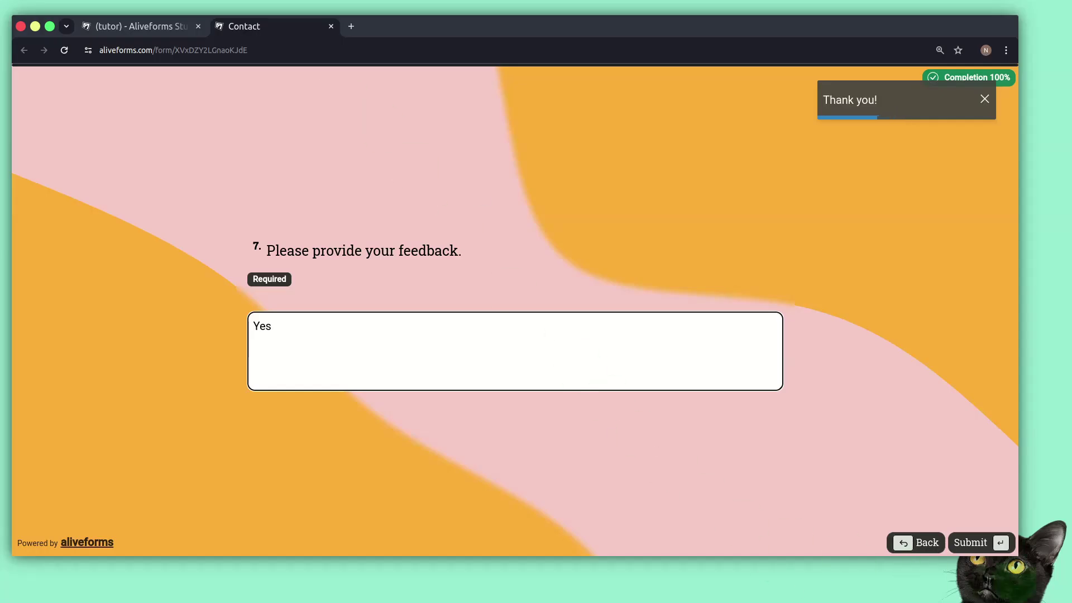
pyautogui.click(971, 544)
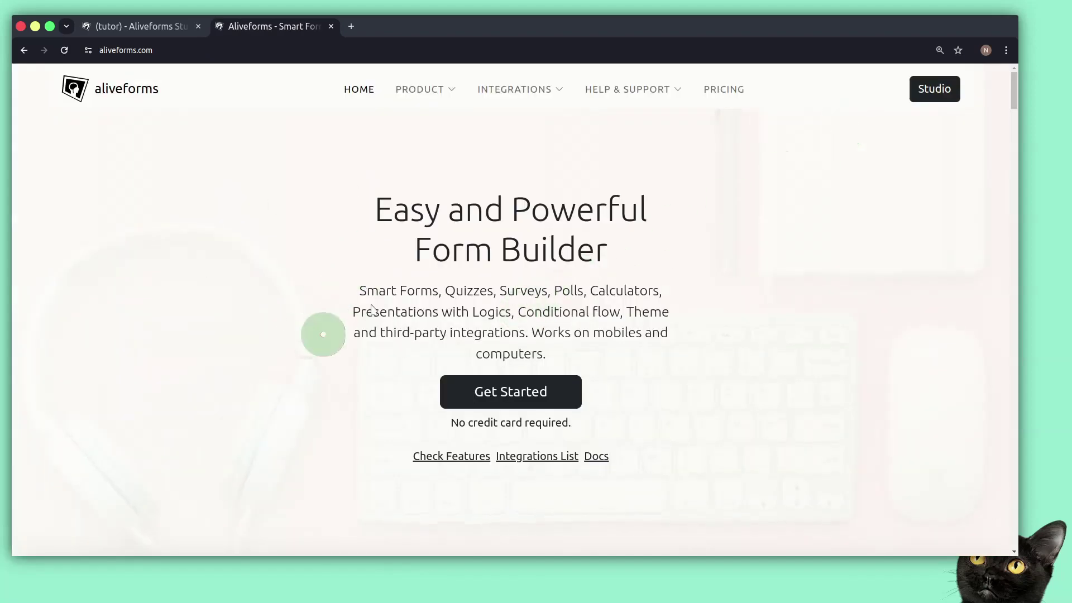
pyautogui.click(135, 25)
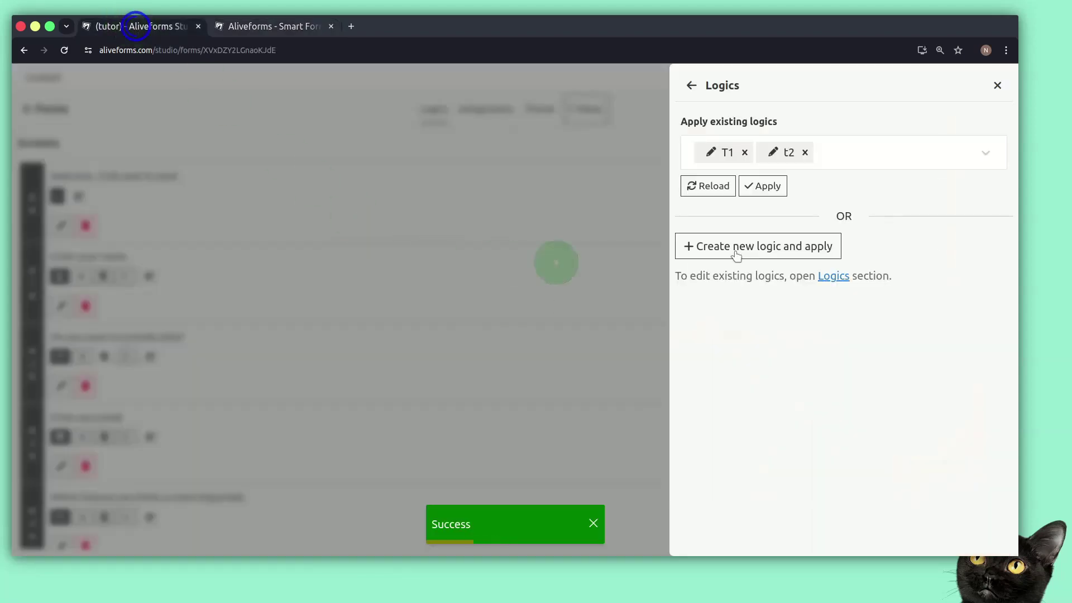
pyautogui.click(997, 86)
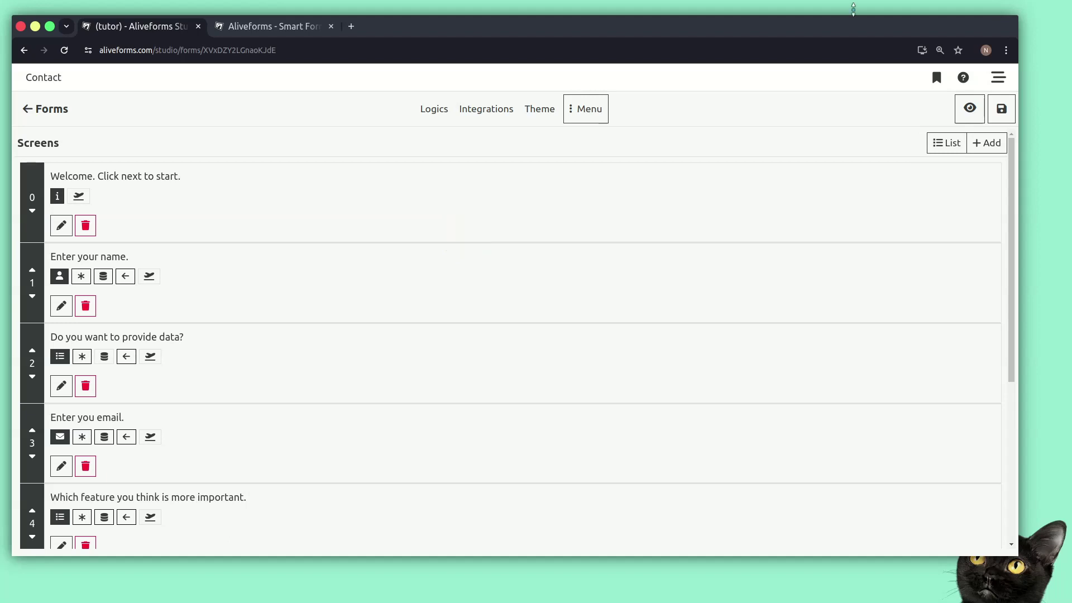
# Look up the Logics topics in the Aliveforms help docs and return to the Contact form editor
pyautogui.click(963, 77)
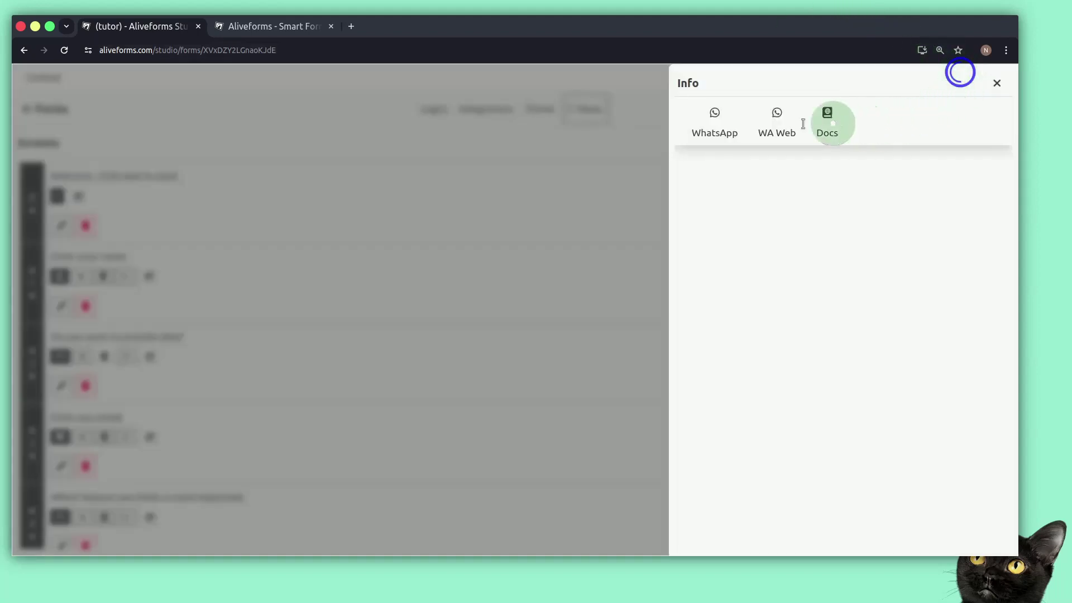
pyautogui.click(822, 121)
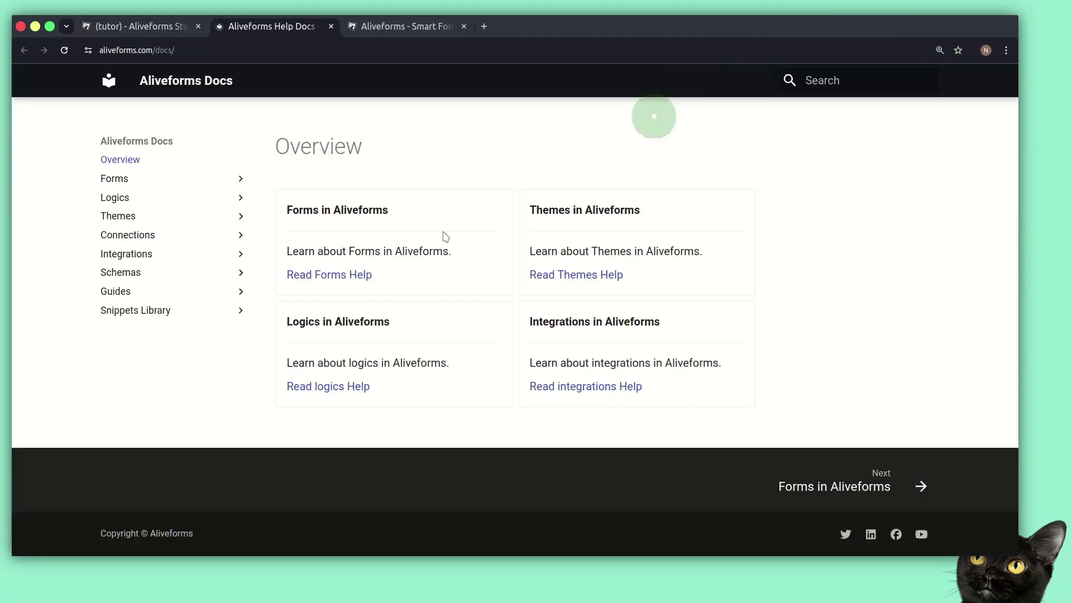
pyautogui.click(117, 201)
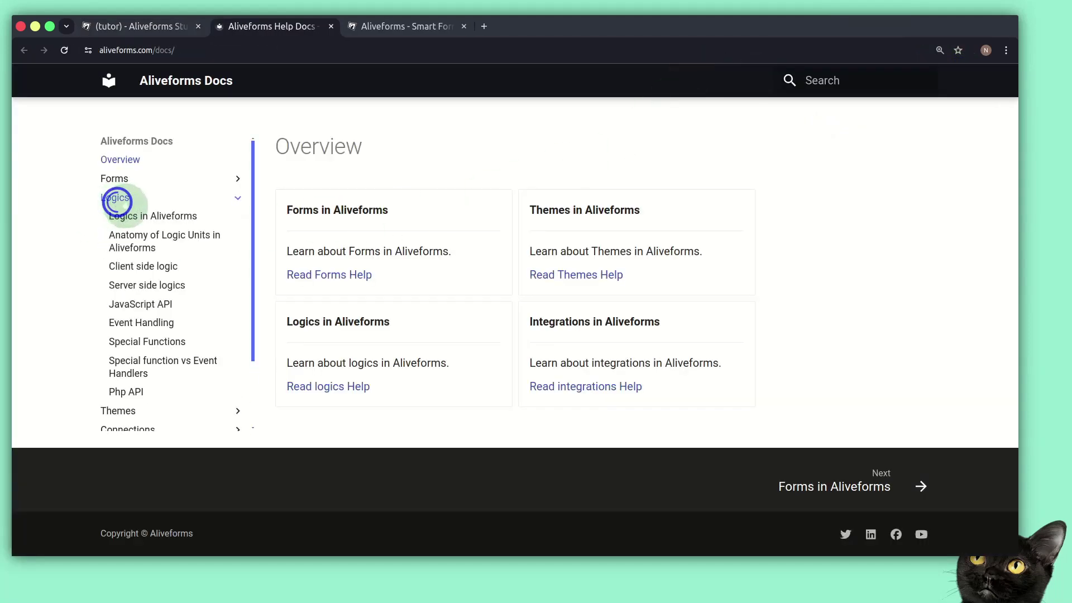
pyautogui.click(170, 30)
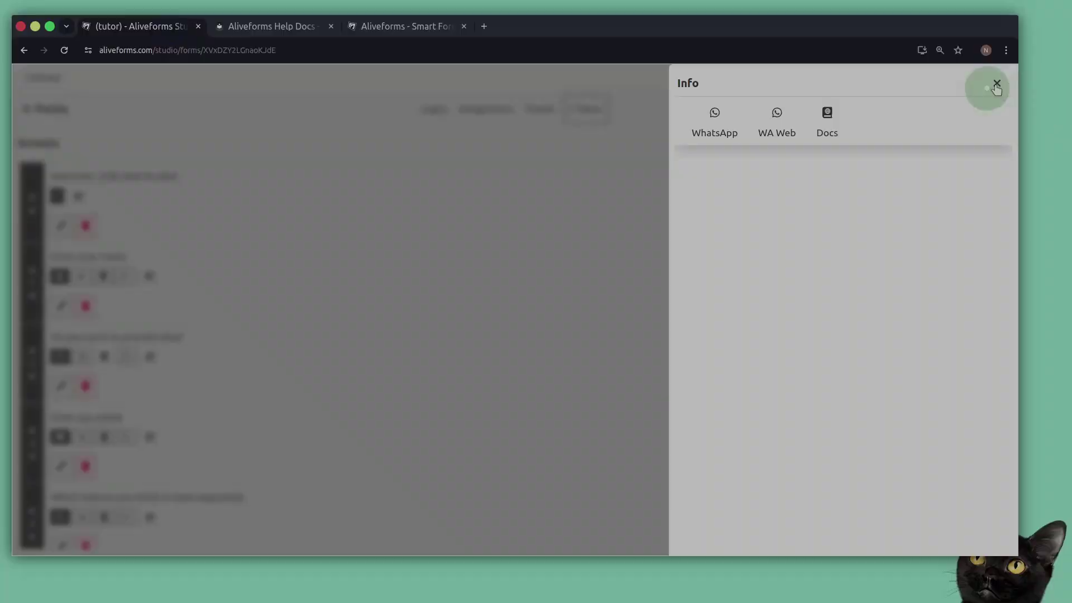
pyautogui.click(996, 83)
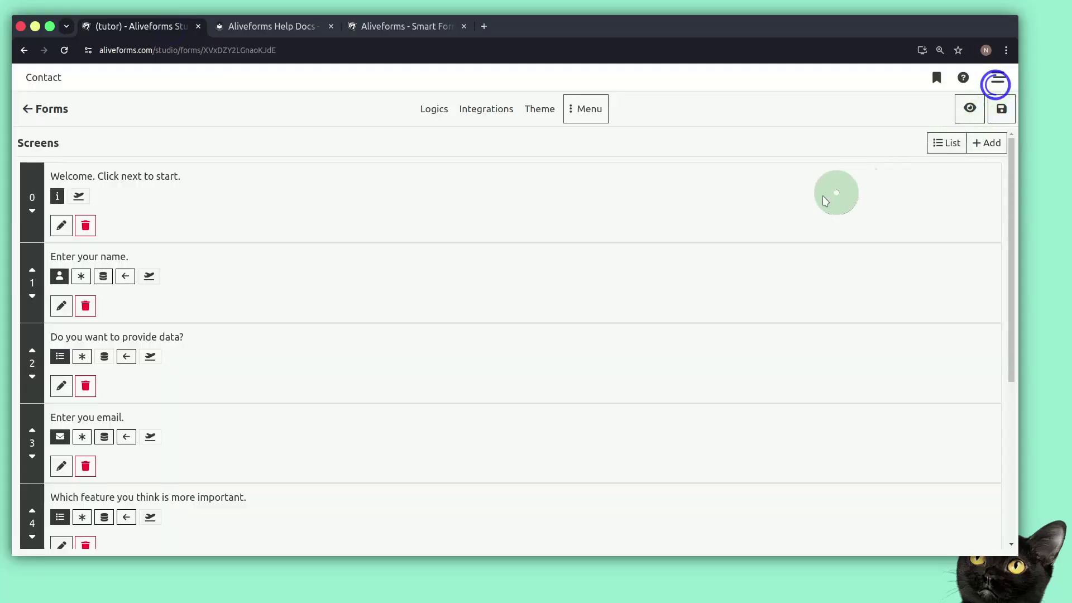